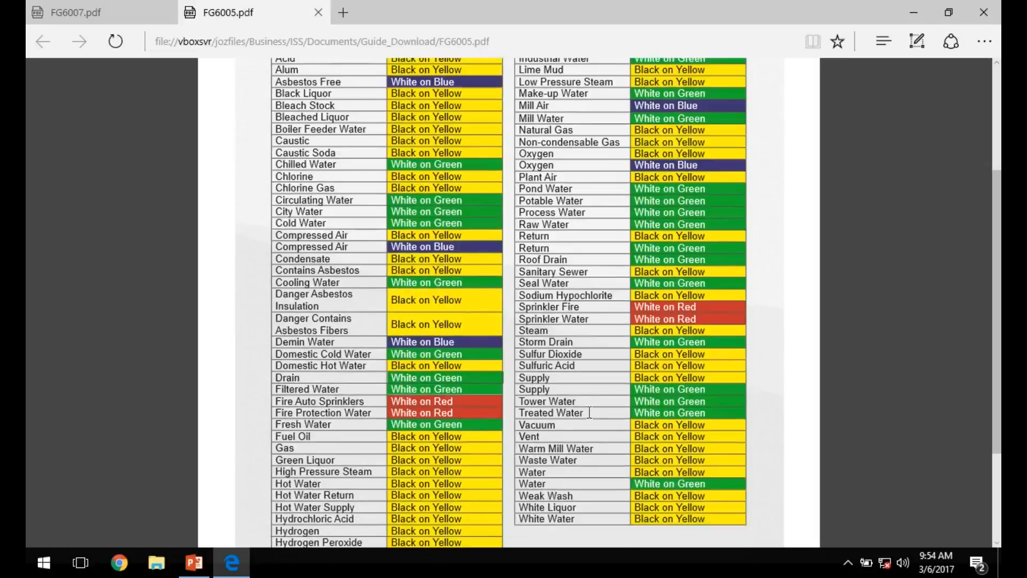
# Step: Locate and highlight the Chlorine Gas entry in the pipe marking chemical reference
pyautogui.scroll(3, 656, 398)
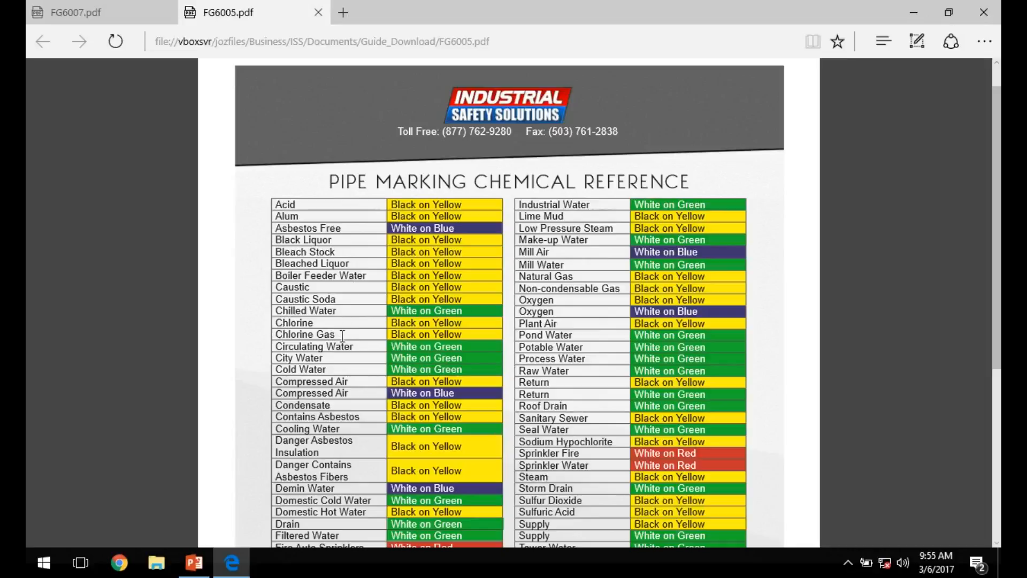
pyautogui.moveTo(332, 334); pyautogui.dragTo(297, 335)
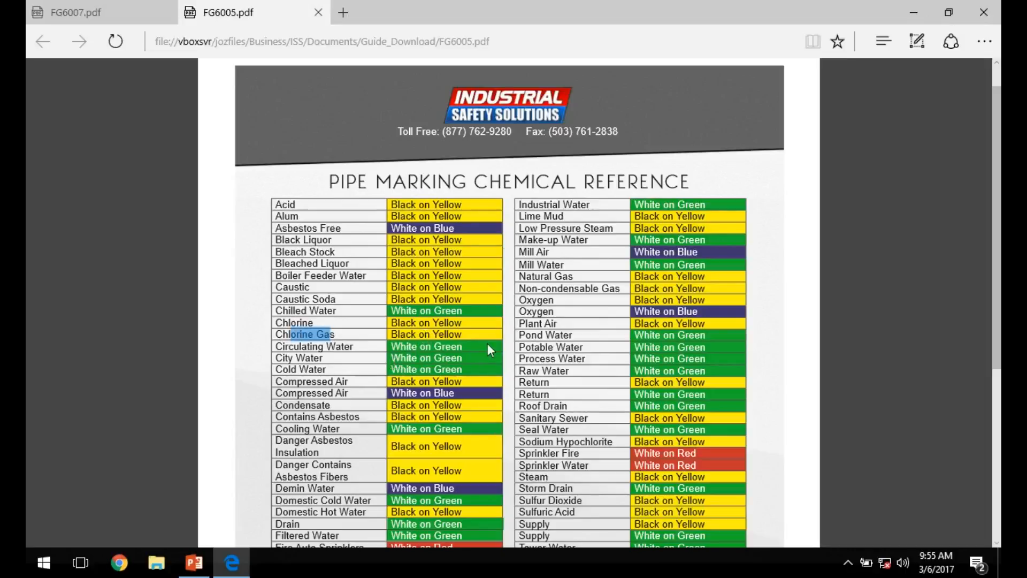
# Step: Switch to FacilityWare and create a 2.0 in x 16.0 in landscape label on 2 in Continuous Vinyl
pyautogui.click(914, 12)
pyautogui.doubleClick(227, 484)
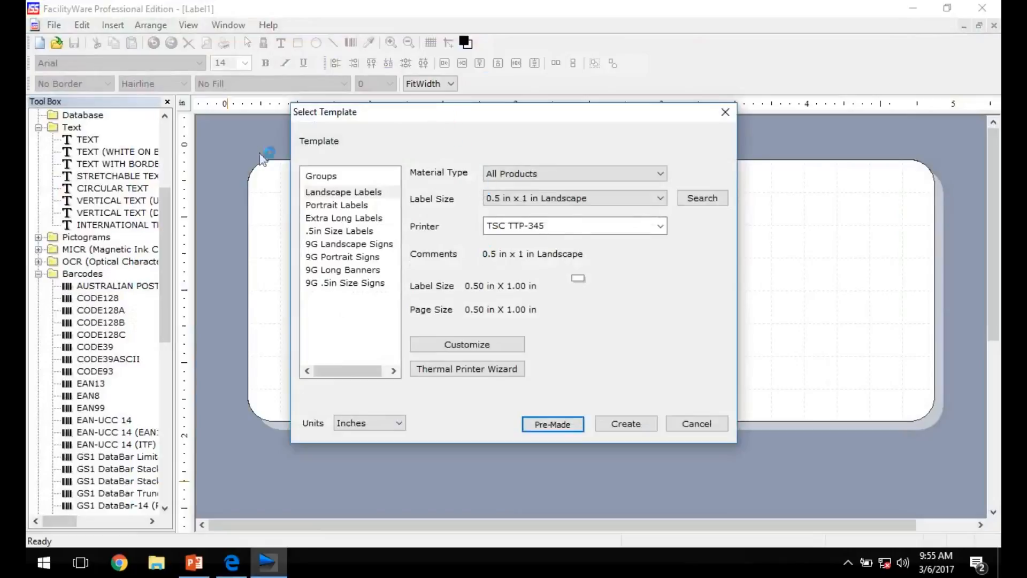
pyautogui.click(539, 174)
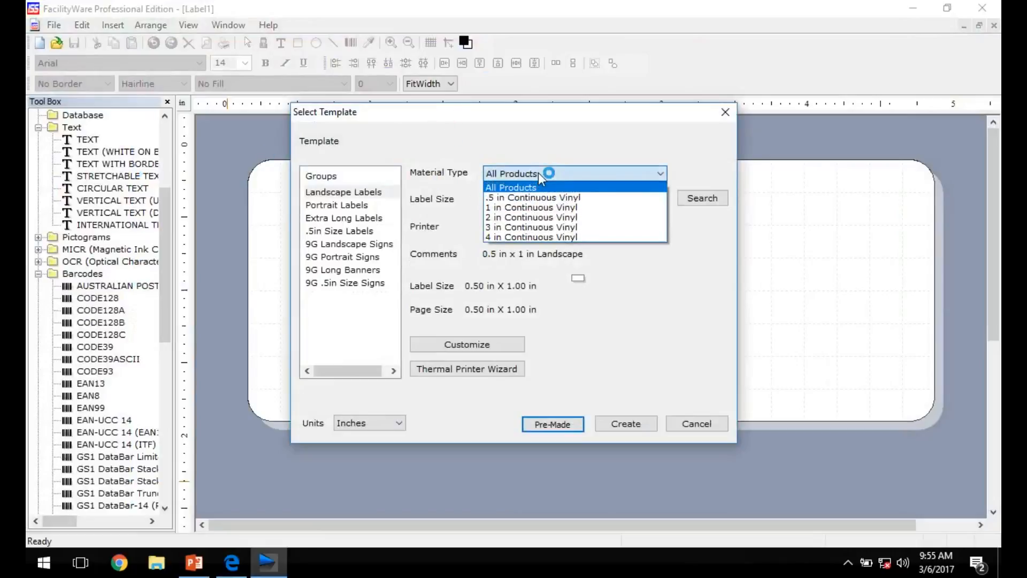
pyautogui.click(528, 217)
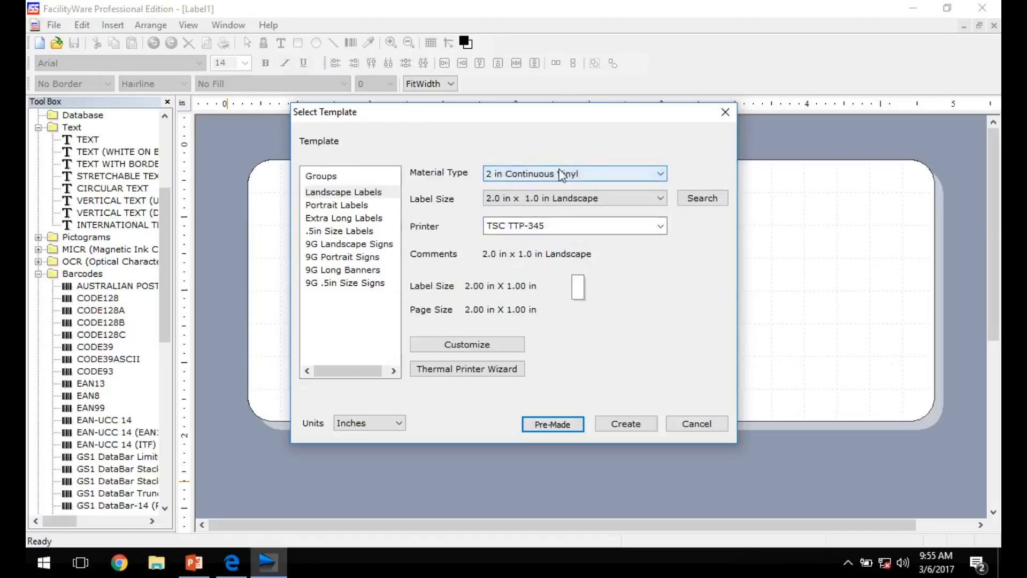
pyautogui.click(534, 198)
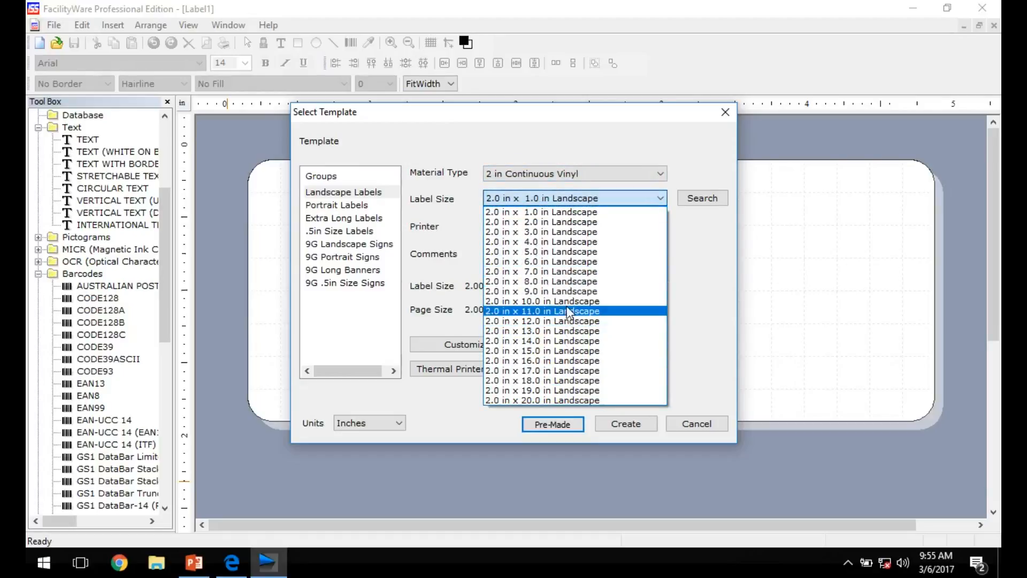
pyautogui.click(550, 360)
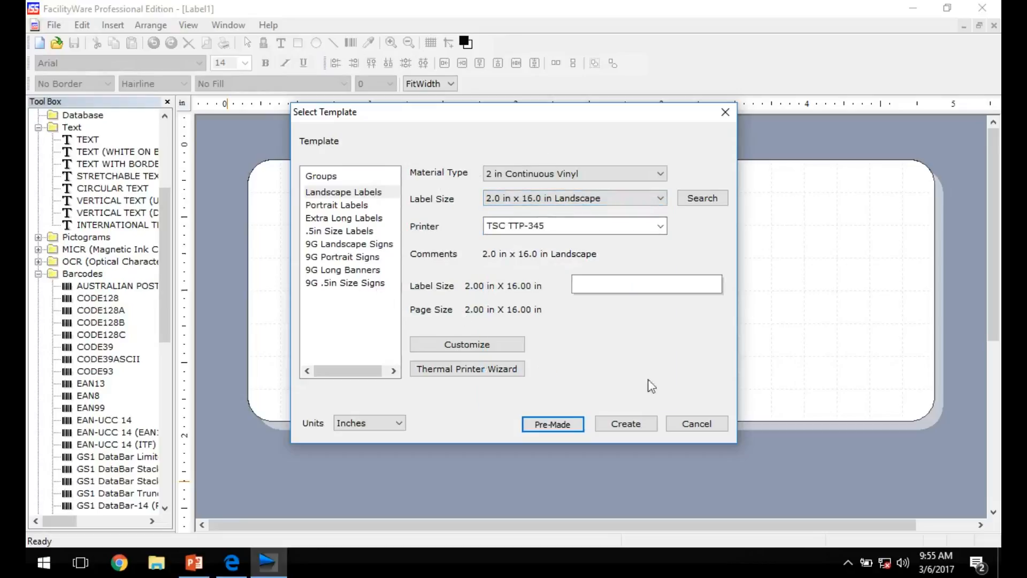
pyautogui.click(635, 425)
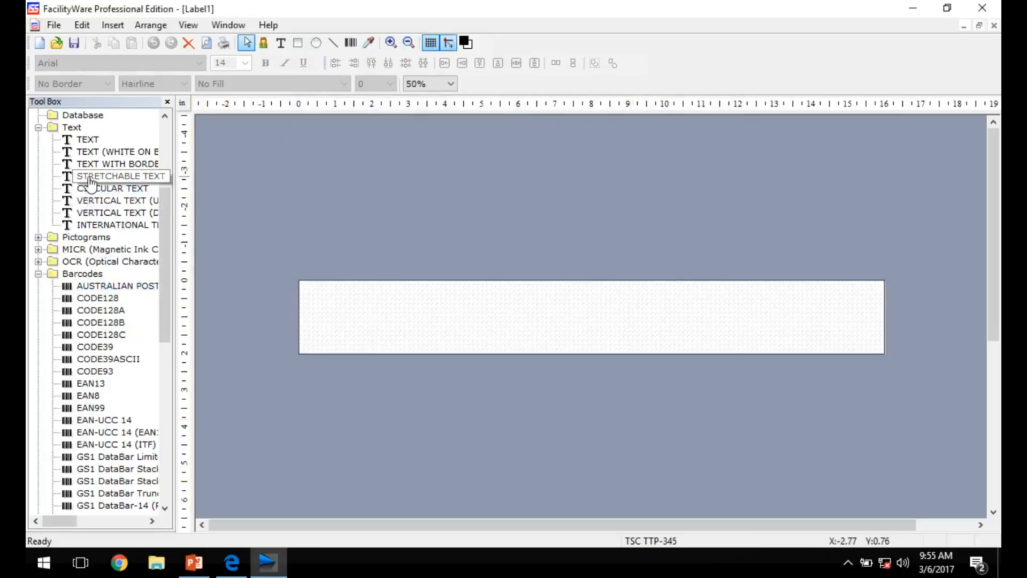
# Step: Place a stretchable text object on the label reading CHLORINE GAS in the Arial Black font
pyautogui.moveTo(89, 182); pyautogui.dragTo(348, 266)
pyautogui.moveTo(368, 323); pyautogui.dragTo(368, 323)
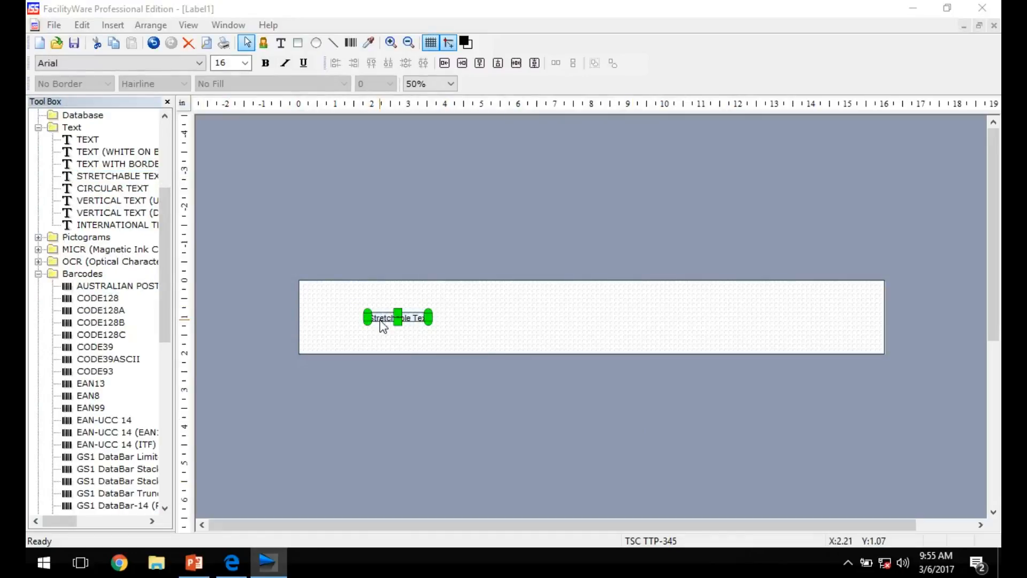
pyautogui.doubleClick(382, 324)
pyautogui.write('CHLORINE GAS')
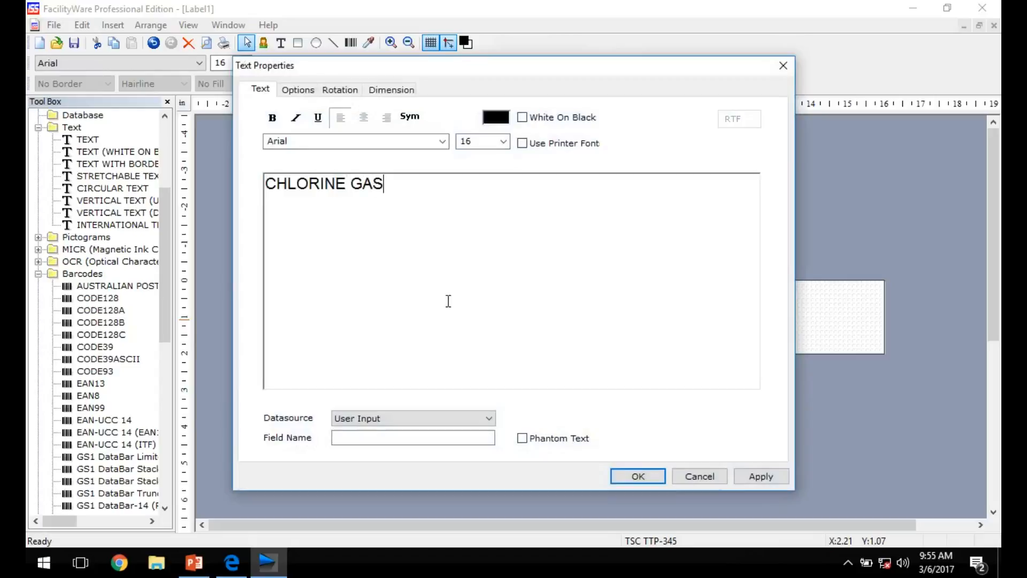
pyautogui.hotkey('ctrl', 'a')
pyautogui.click(442, 141)
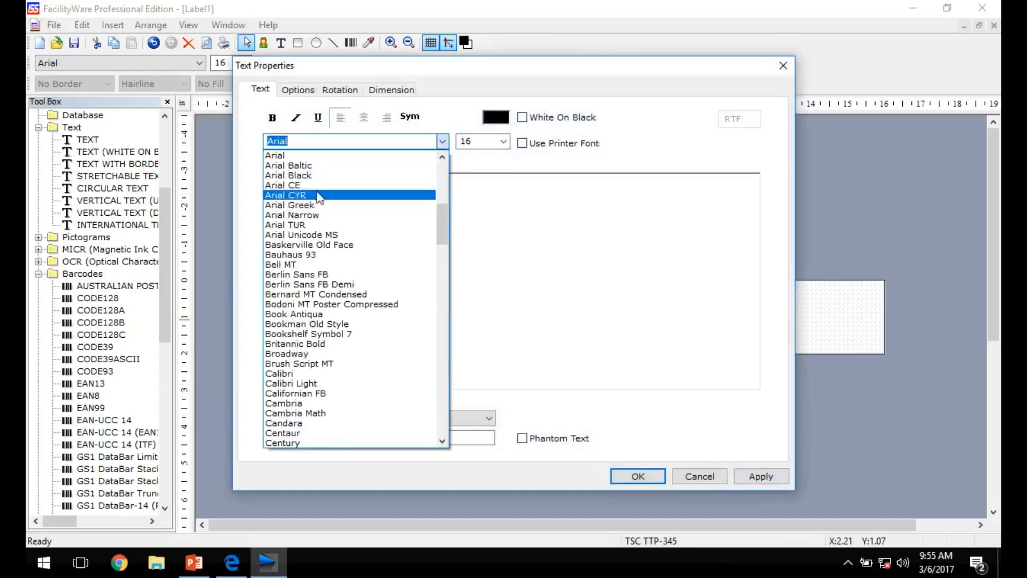
pyautogui.click(313, 178)
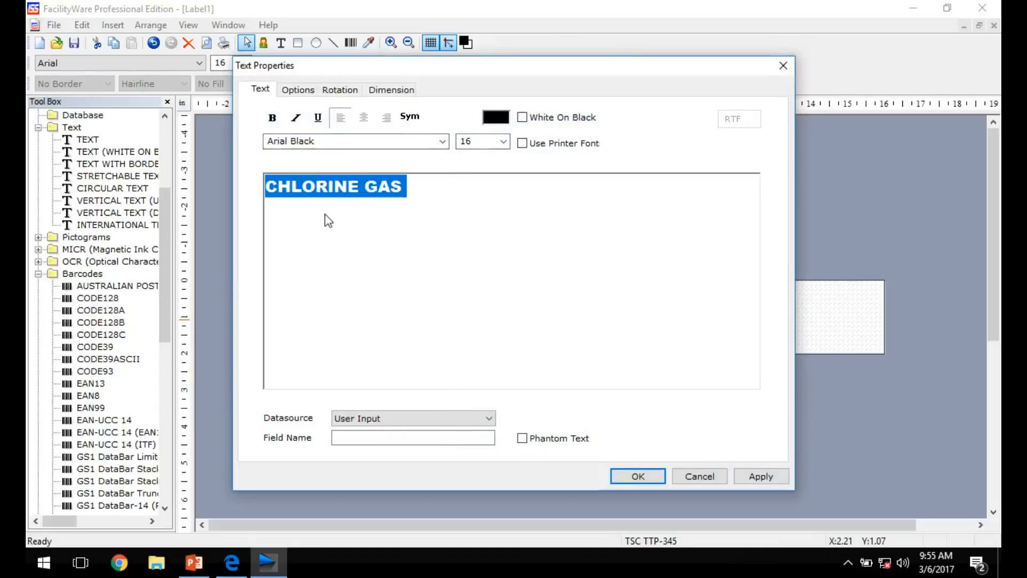
pyautogui.click(634, 478)
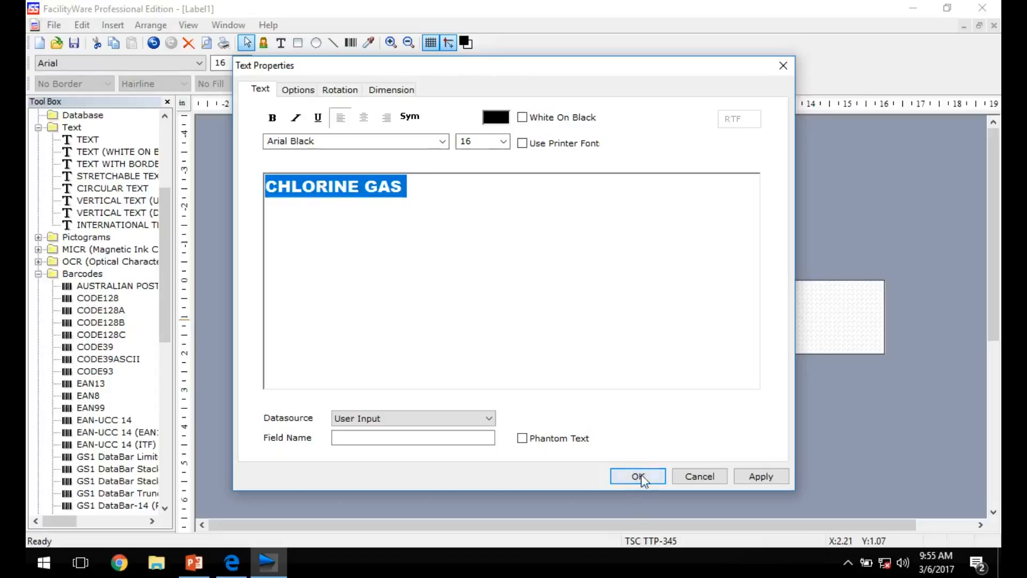
# Step: Enlarge the CHLORINE GAS text to about size 172 so the letters fill the label's height, starting at its left edge
pyautogui.moveTo(437, 322); pyautogui.dragTo(880, 426)
pyautogui.moveTo(748, 369); pyautogui.dragTo(686, 328)
pyautogui.moveTo(815, 354); pyautogui.dragTo(893, 378)
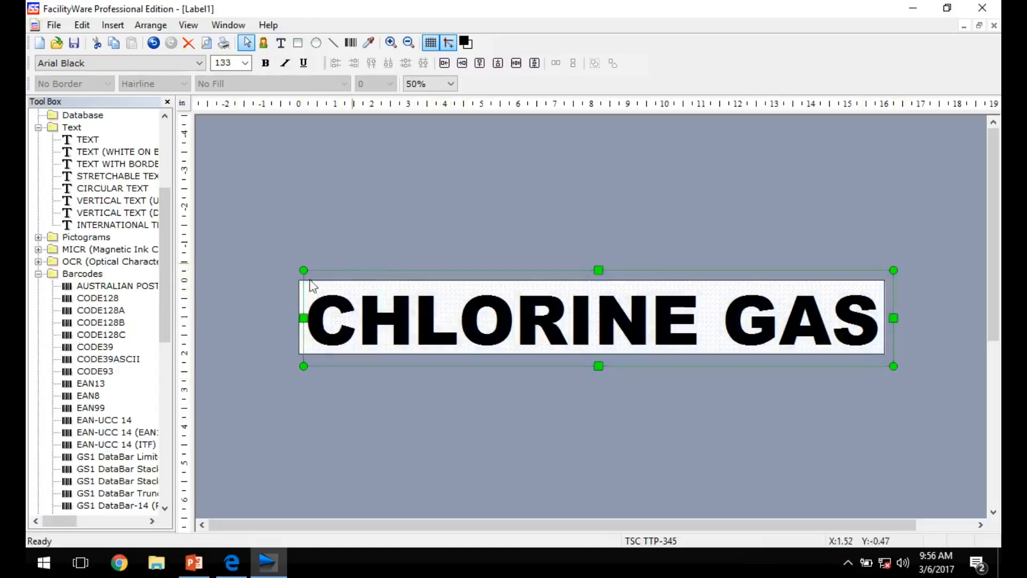
pyautogui.moveTo(303, 272); pyautogui.dragTo(281, 266)
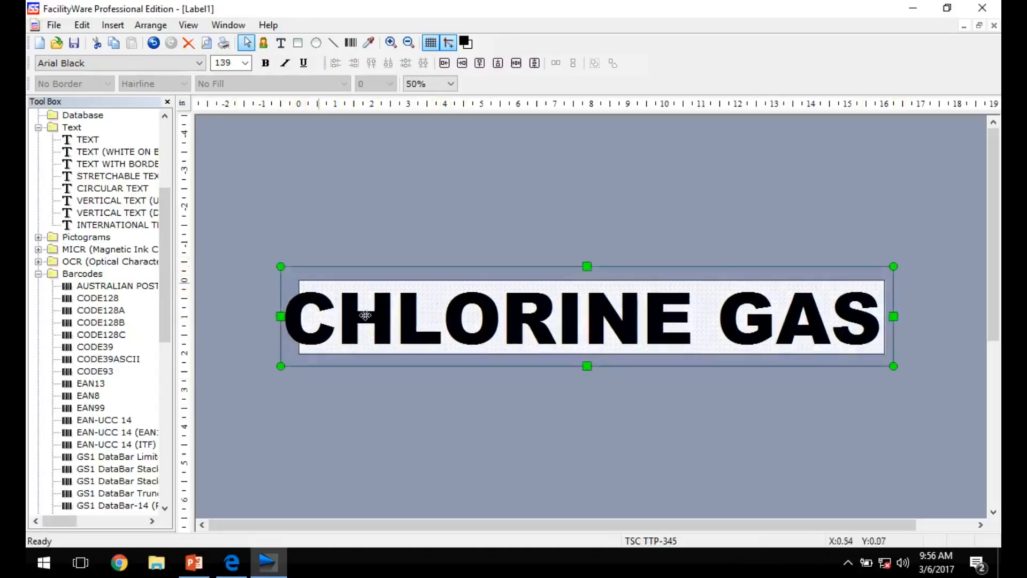
pyautogui.moveTo(354, 320); pyautogui.dragTo(373, 311)
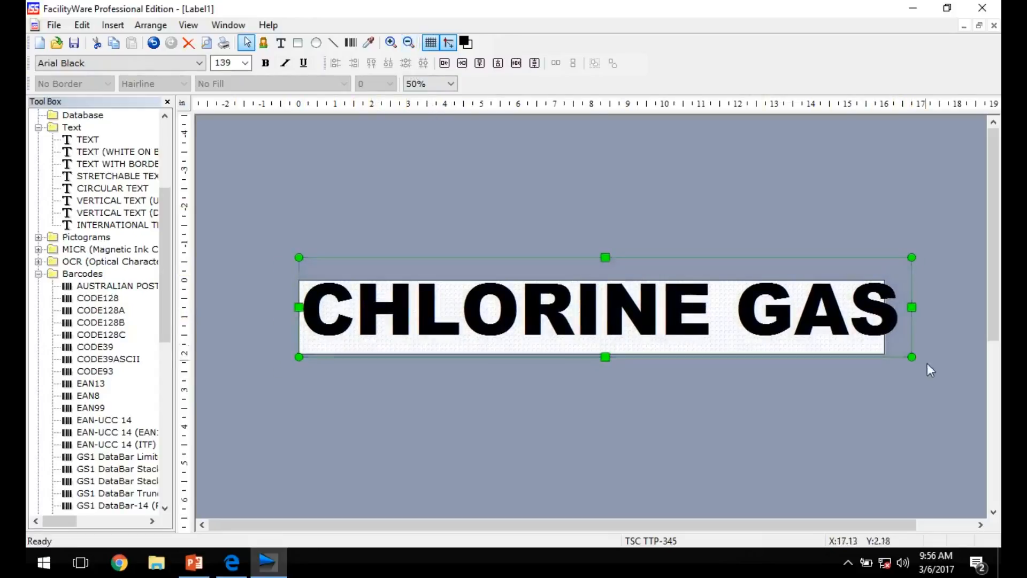
pyautogui.moveTo(912, 357); pyautogui.dragTo(971, 367)
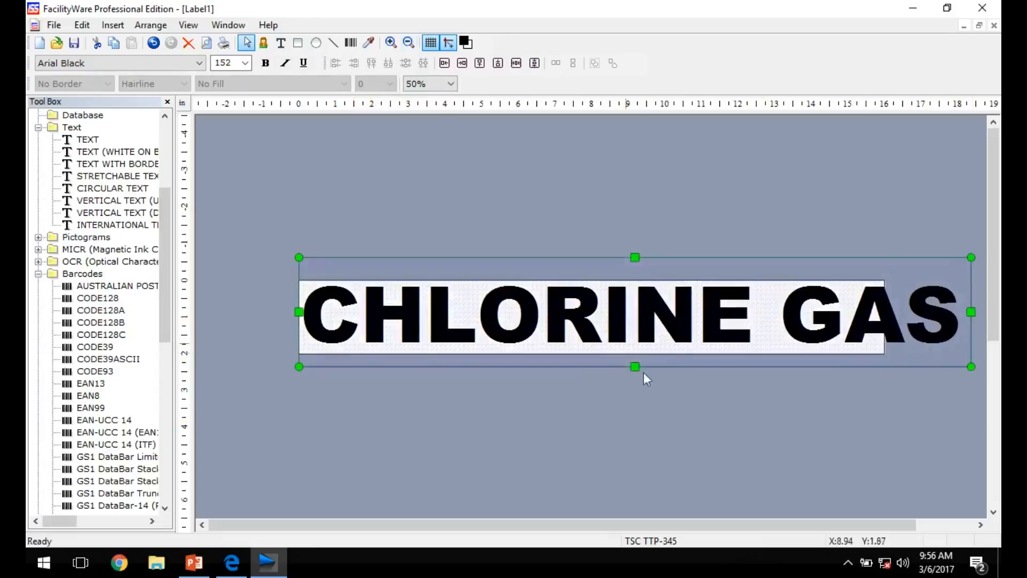
pyautogui.moveTo(300, 368); pyautogui.dragTo(217, 380)
pyautogui.moveTo(312, 329); pyautogui.dragTo(402, 320)
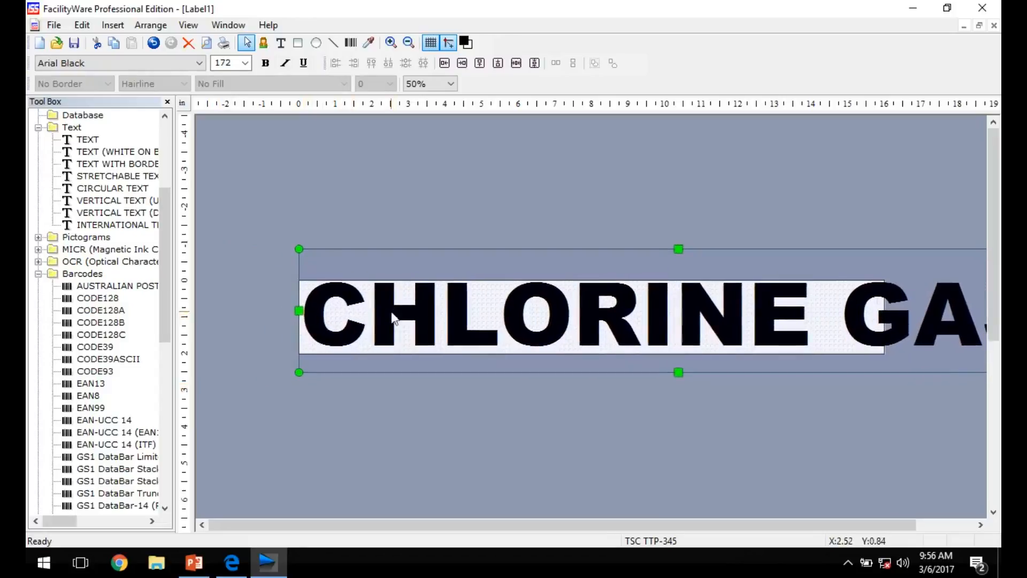
# Step: Set the label height to 21 inches in the page setup
pyautogui.moveTo(428, 528); pyautogui.dragTo(564, 520)
pyautogui.moveTo(686, 506); pyautogui.dragTo(687, 505)
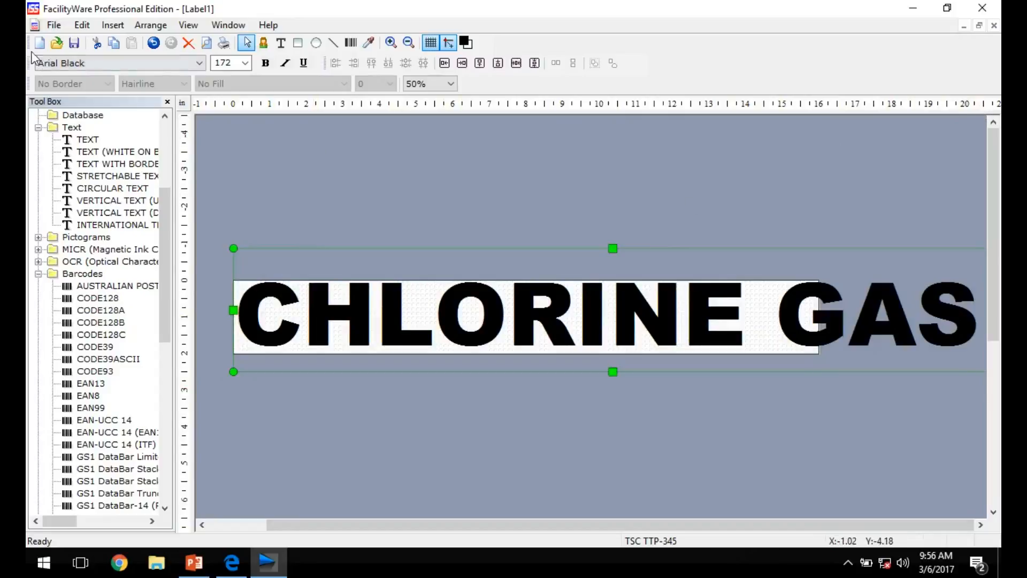
pyautogui.click(54, 25)
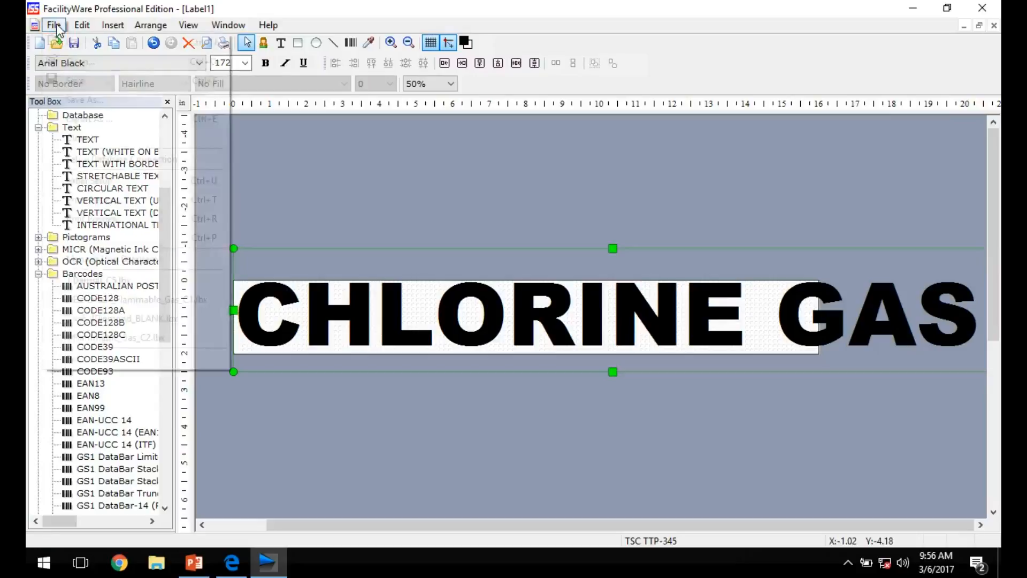
pyautogui.click(144, 190)
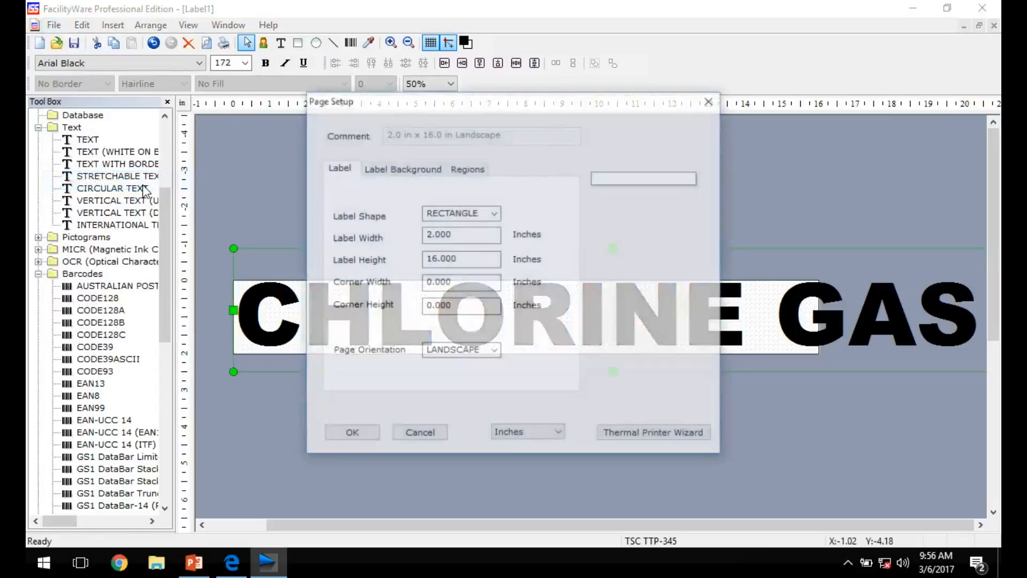
pyautogui.click(440, 260)
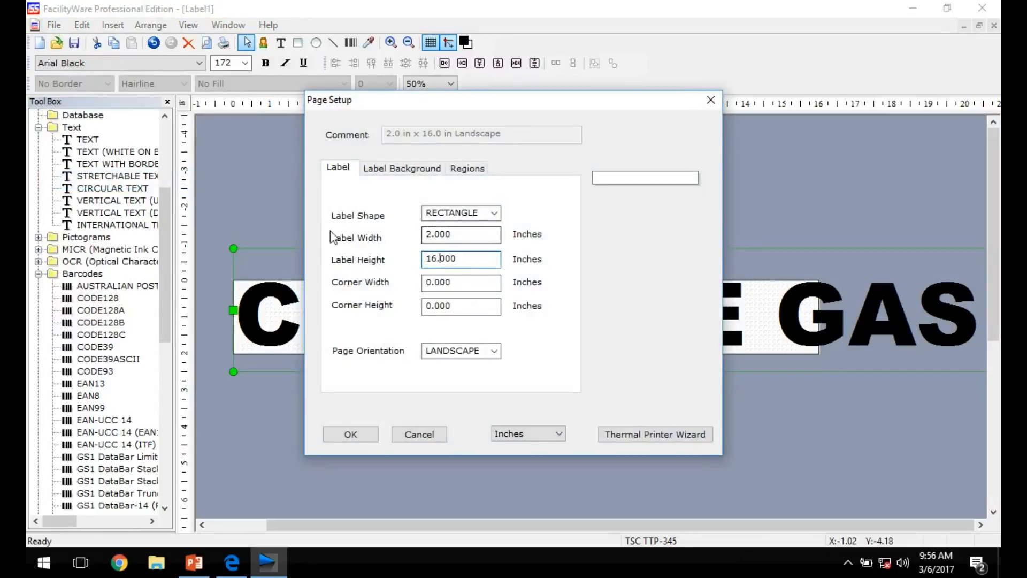
pyautogui.click(431, 260)
pyautogui.press('BackSpace')
pyautogui.press('BackSpace')
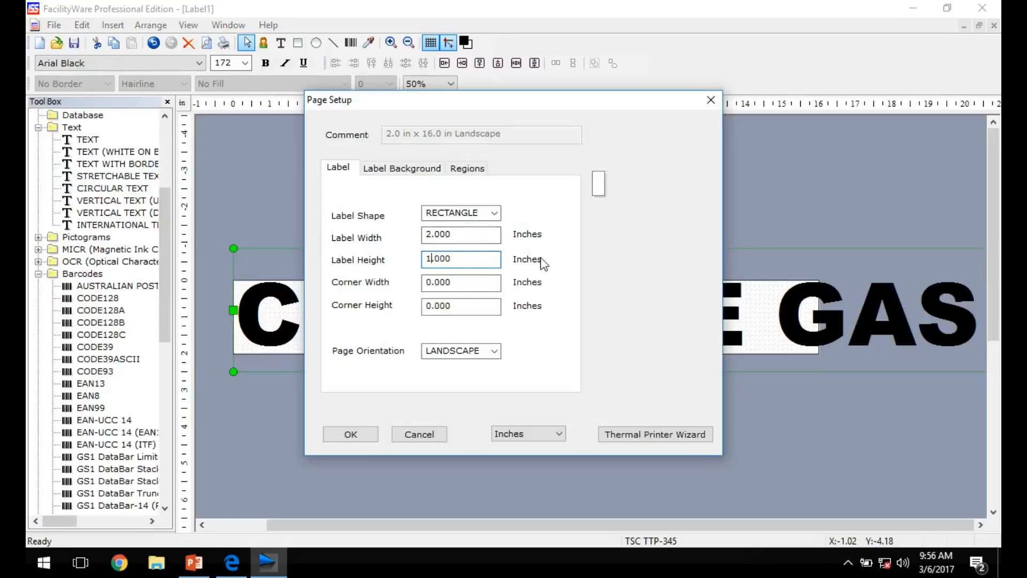
pyautogui.write('21')
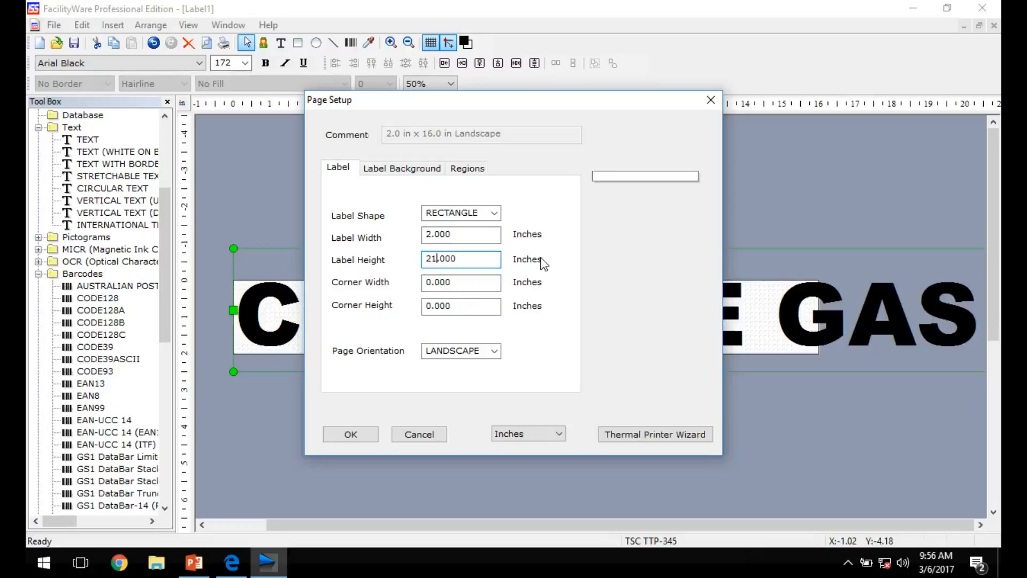
pyautogui.click(349, 433)
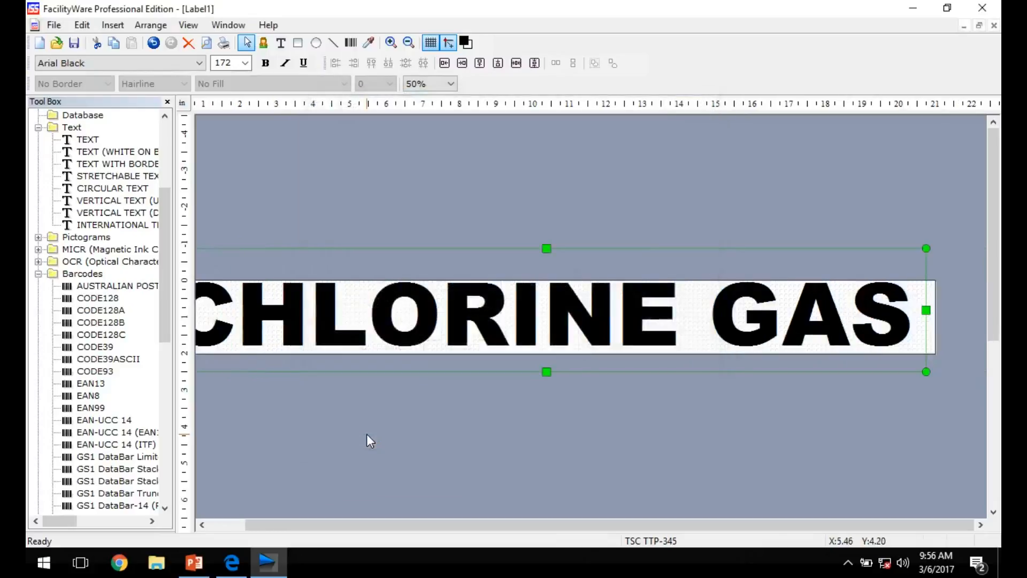
# Step: Nudge the CHLORINE GAS text to centre it on the lengthened label and deselect it
pyautogui.moveTo(336, 526); pyautogui.dragTo(307, 520)
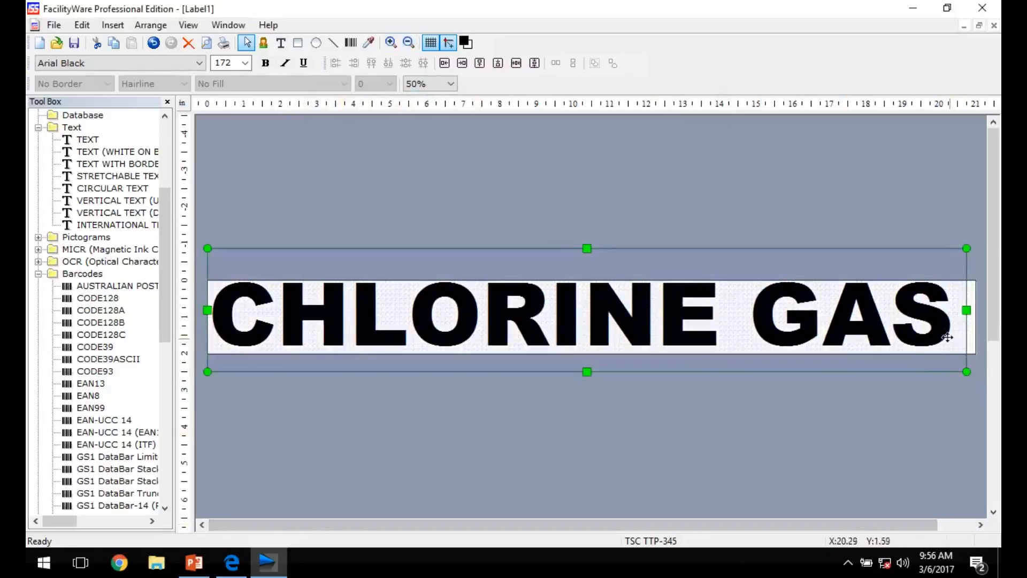
pyautogui.moveTo(941, 333); pyautogui.dragTo(949, 342)
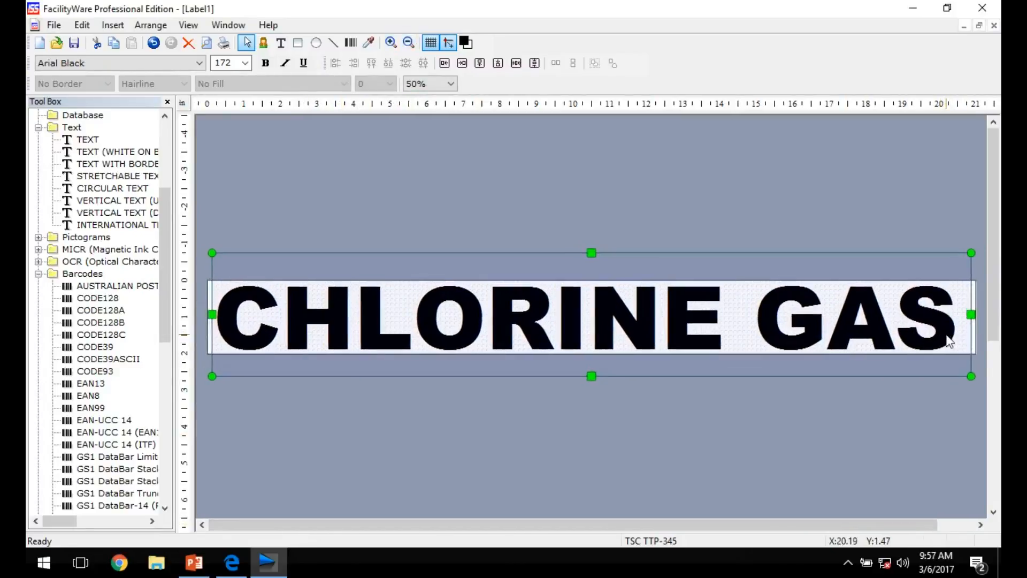
pyautogui.click(671, 161)
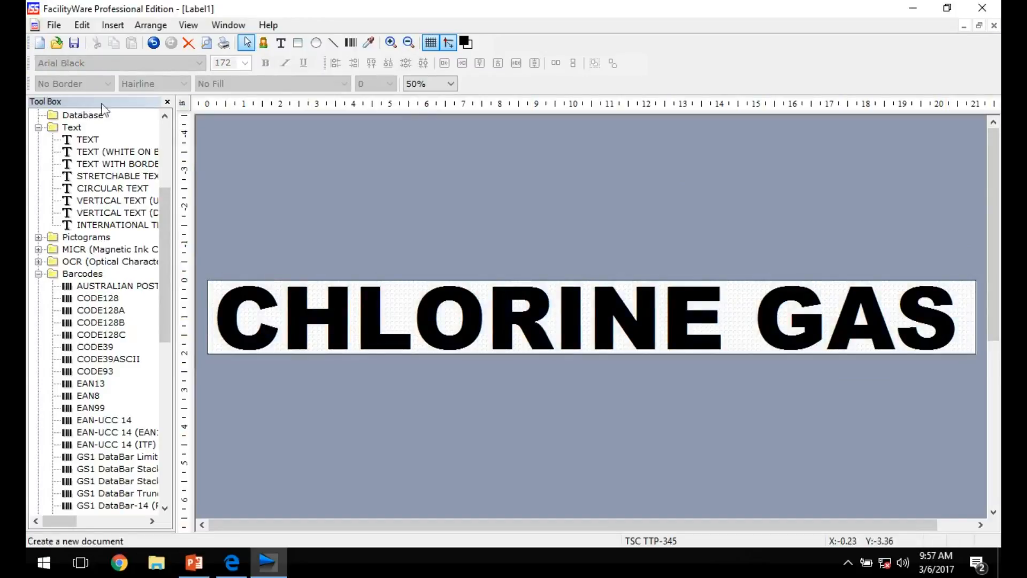
# Step: Create a second label on 2 in Continuous Vinyl, sized 2.0 in x 20.0 in landscape
pyautogui.click(39, 46)
pyautogui.click(594, 174)
pyautogui.click(591, 217)
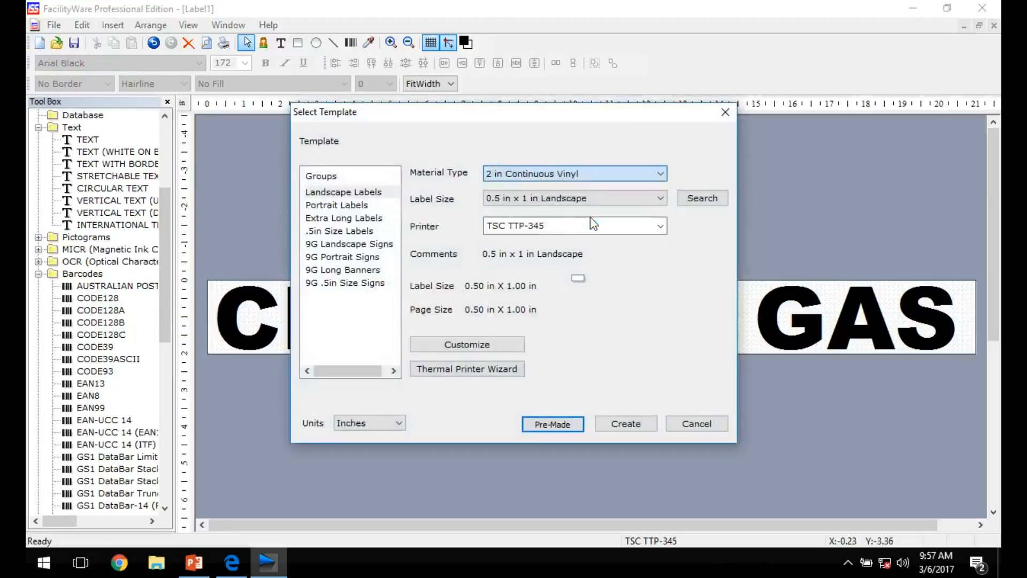
pyautogui.click(537, 199)
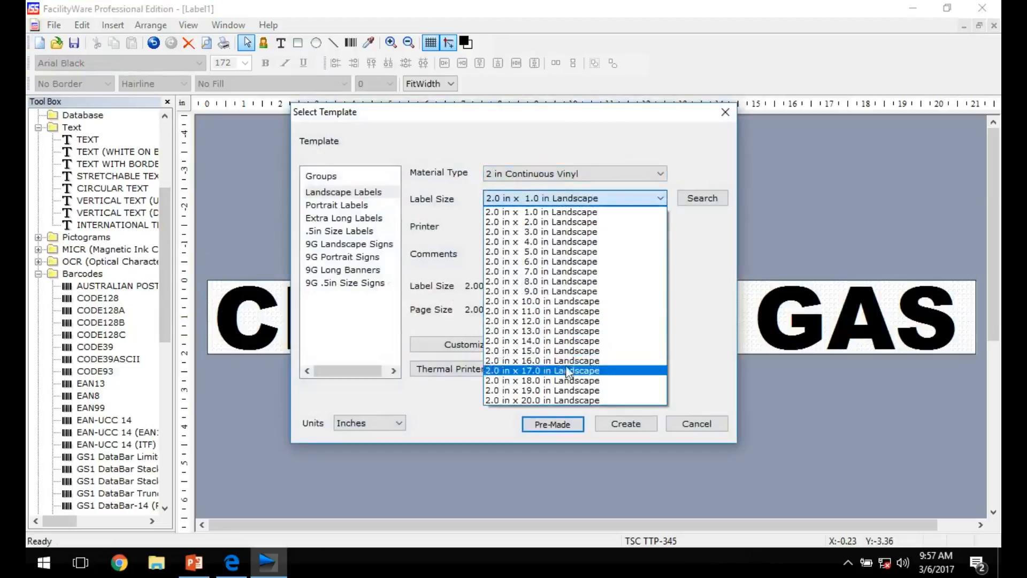
pyautogui.click(546, 401)
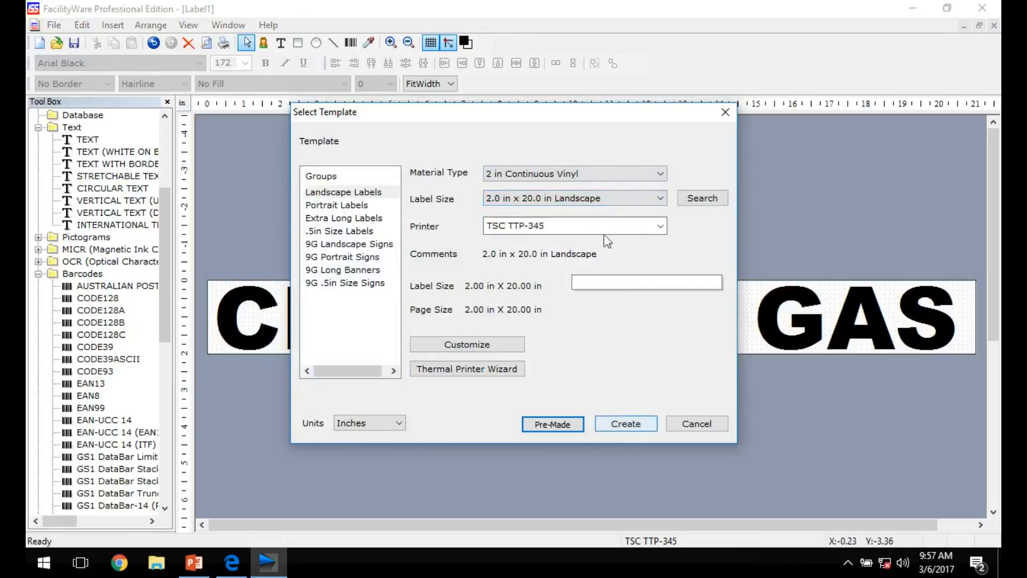
pyautogui.click(601, 196)
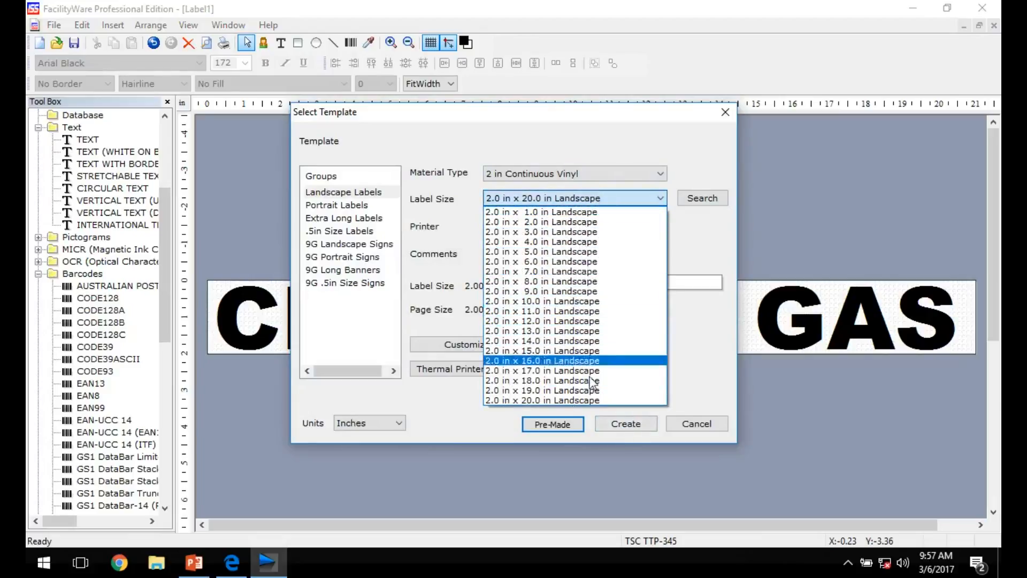
pyautogui.click(597, 402)
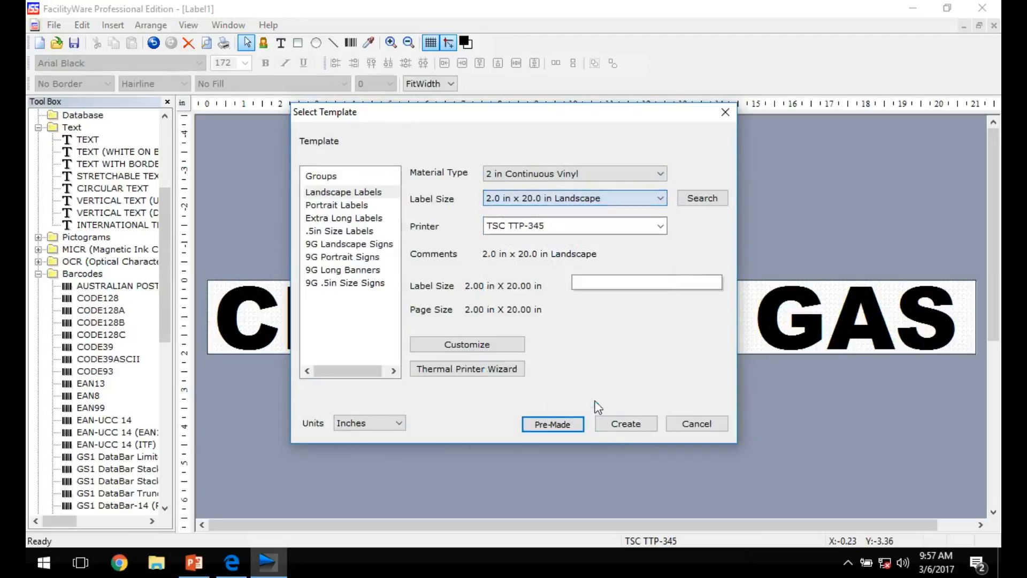
pyautogui.click(626, 425)
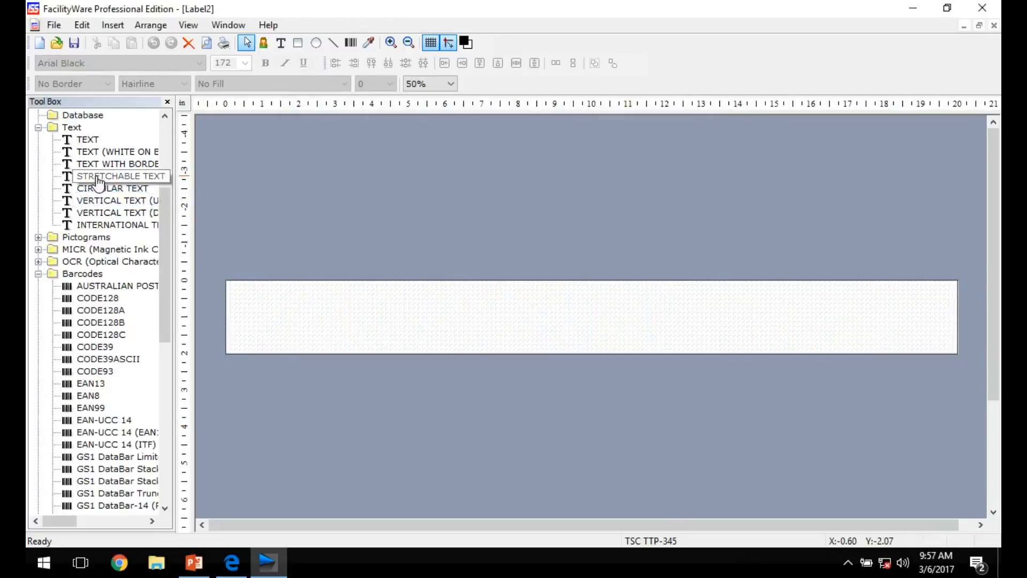
# Step: Set the new label's height to 24 inches in the page setup
pyautogui.click(54, 27)
pyautogui.click(130, 179)
pyautogui.click(457, 263)
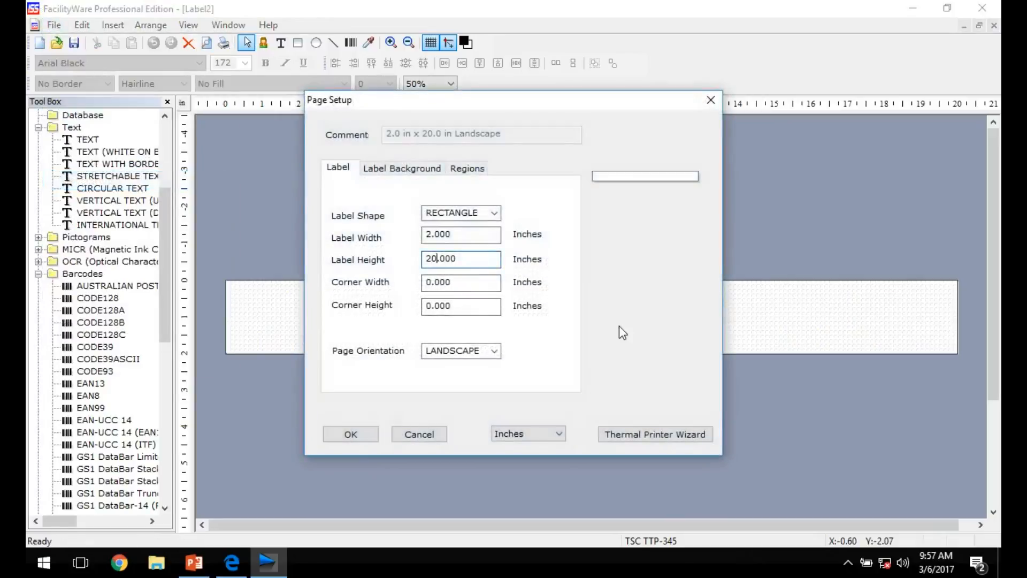
pyautogui.press('BackSpace')
pyautogui.write('4')
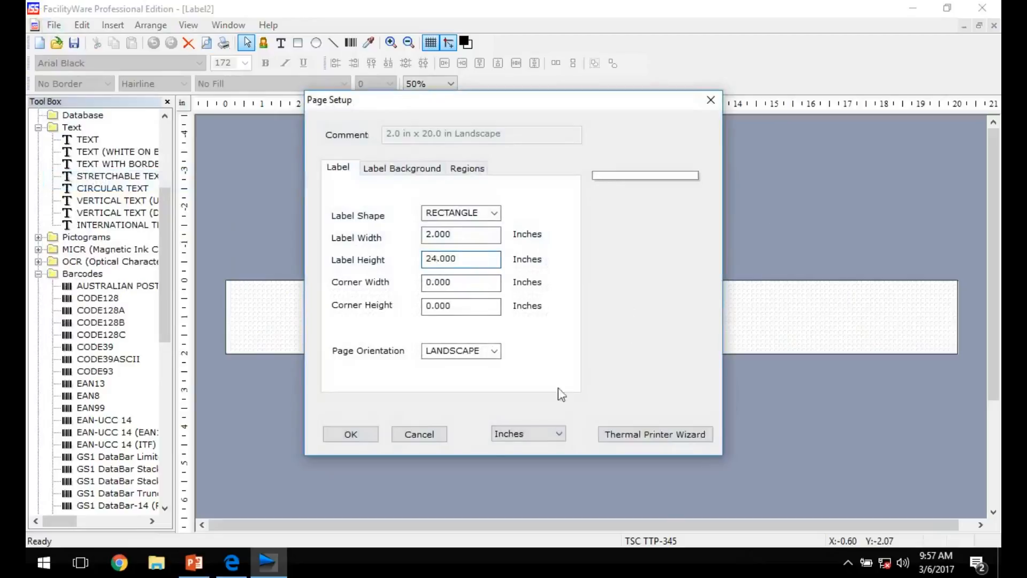
pyautogui.click(371, 435)
# Step: Add a stretchable text object reading CHLORINE GAS in Arial Black to the label
pyautogui.moveTo(109, 176); pyautogui.dragTo(284, 315)
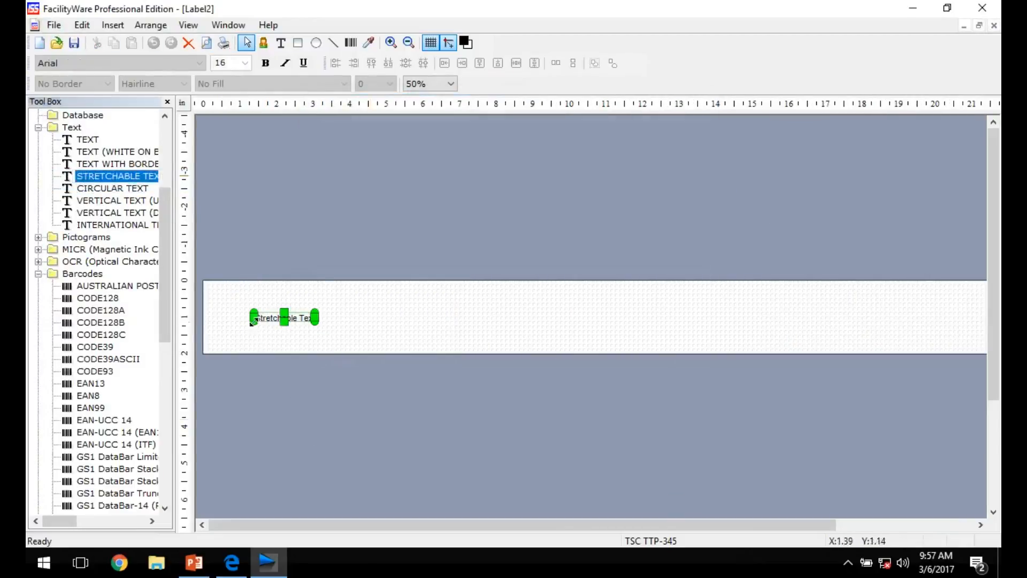
pyautogui.doubleClick(269, 319)
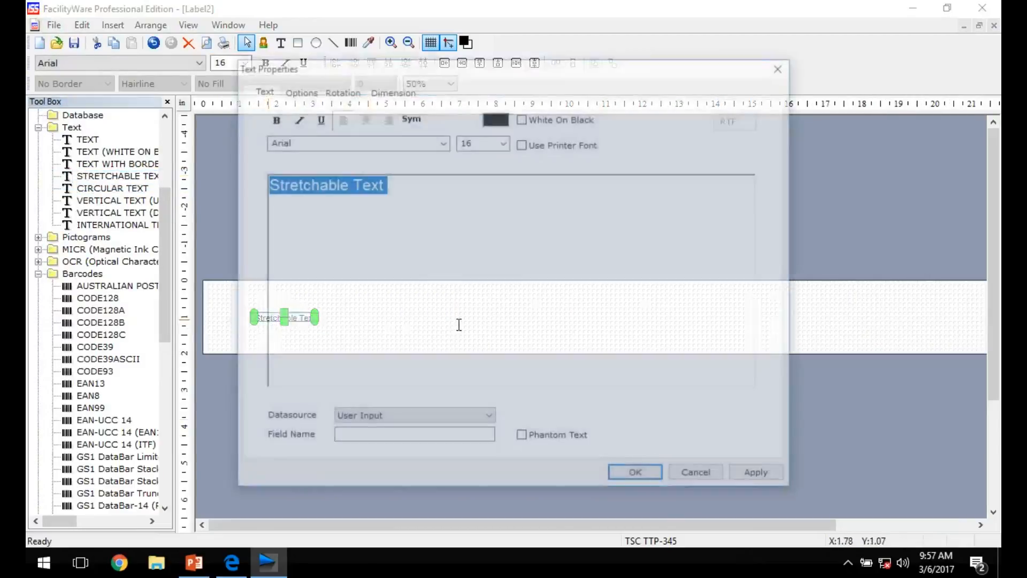
pyautogui.write('CH')
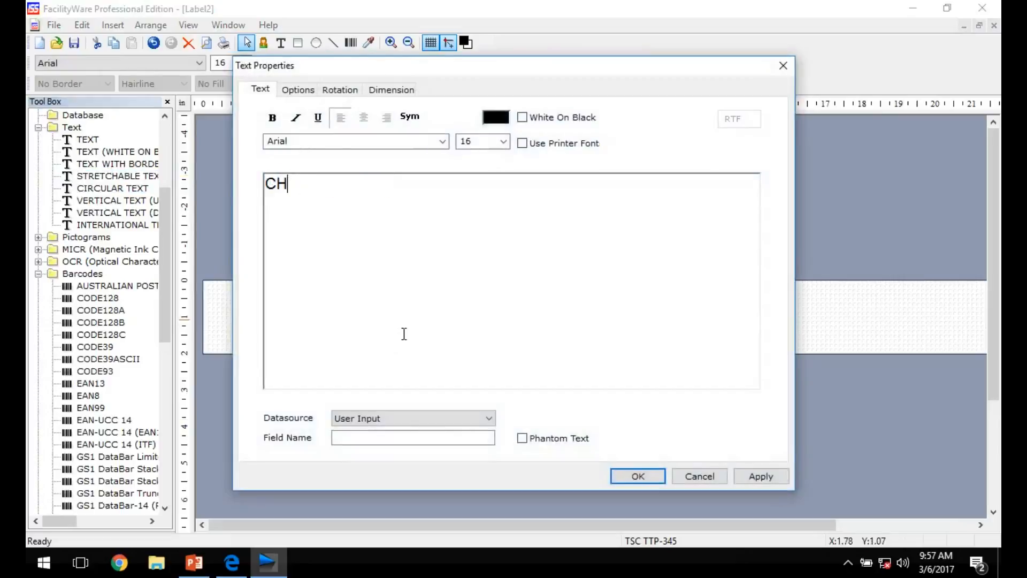
pyautogui.write('RLRINE GAS')
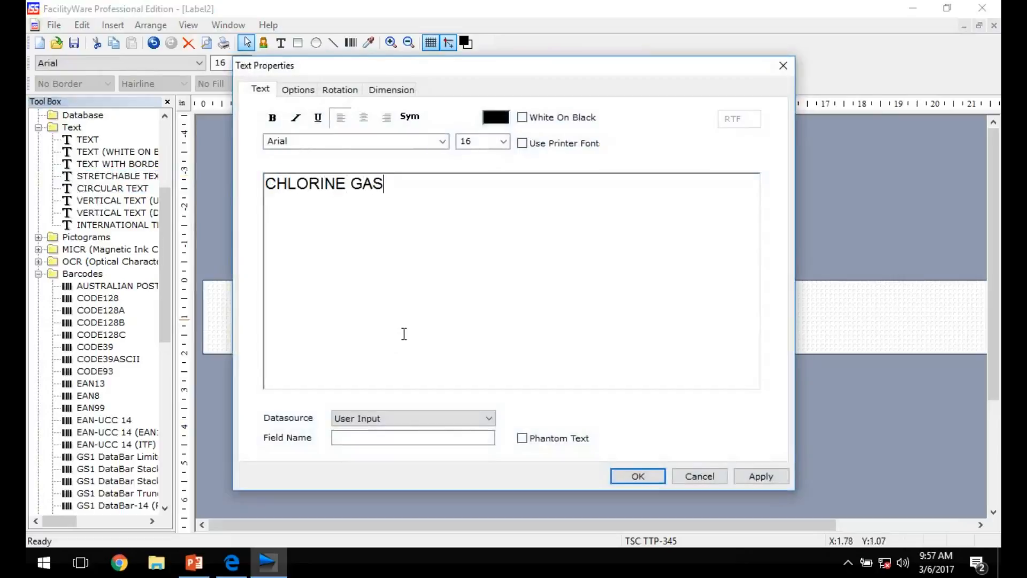
pyautogui.hotkey('ctrl', 'a')
pyautogui.click(442, 142)
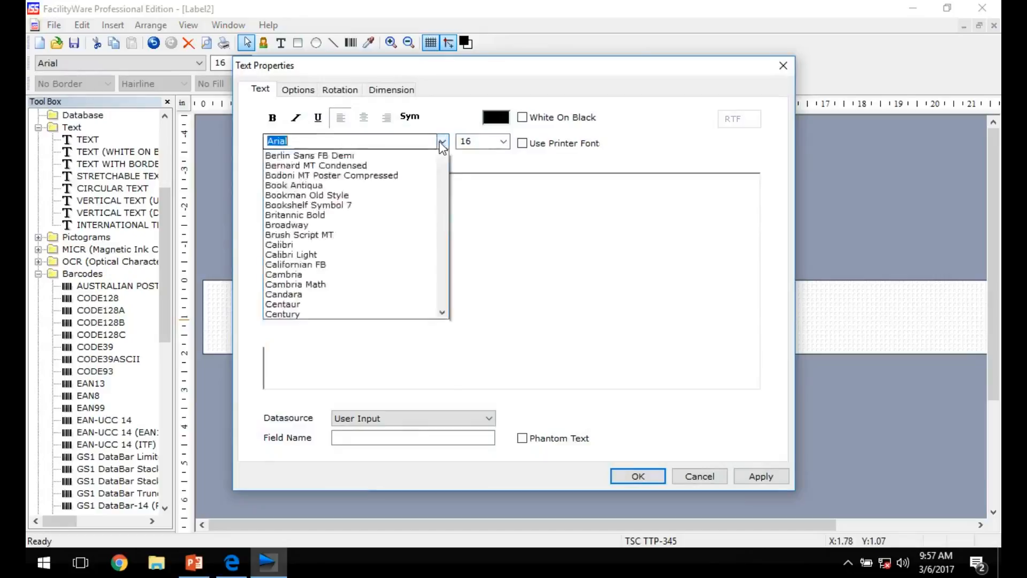
pyautogui.click(375, 175)
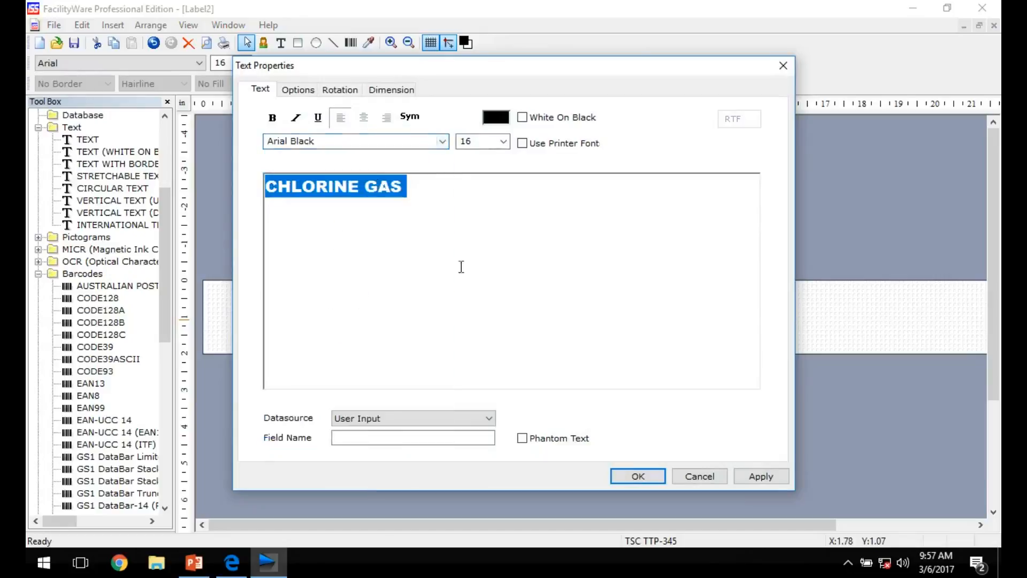
pyautogui.click(636, 475)
# Step: Enlarge the CHLORINE GAS text to size 172 so it fills the label's height, leaving space after GAS, and deselect it
pyautogui.moveTo(326, 323); pyautogui.dragTo(904, 500)
pyautogui.moveTo(794, 381); pyautogui.dragTo(744, 326)
pyautogui.moveTo(854, 358); pyautogui.dragTo(959, 413)
pyautogui.moveTo(802, 527); pyautogui.dragTo(695, 524)
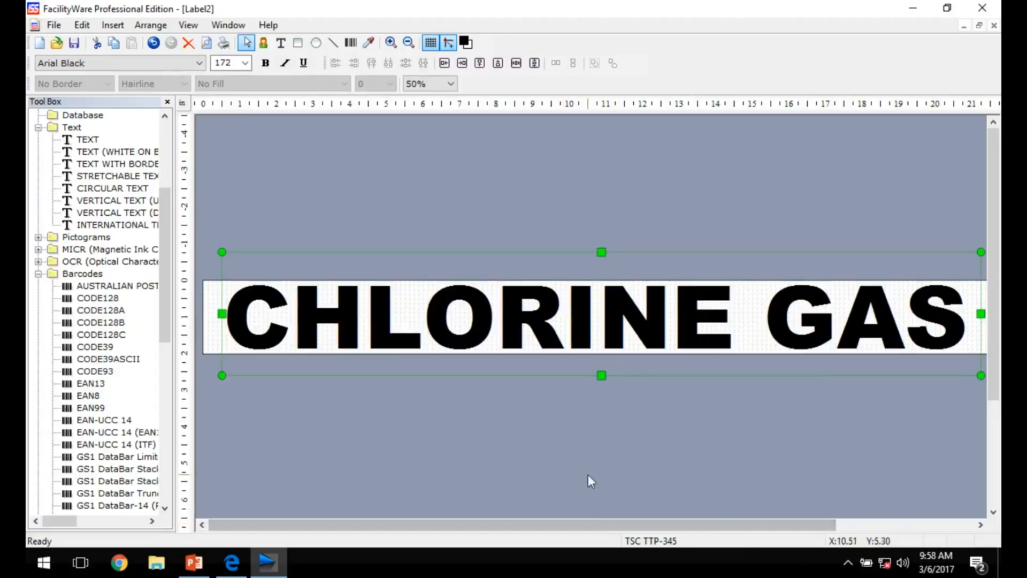
pyautogui.moveTo(570, 522); pyautogui.dragTo(709, 522)
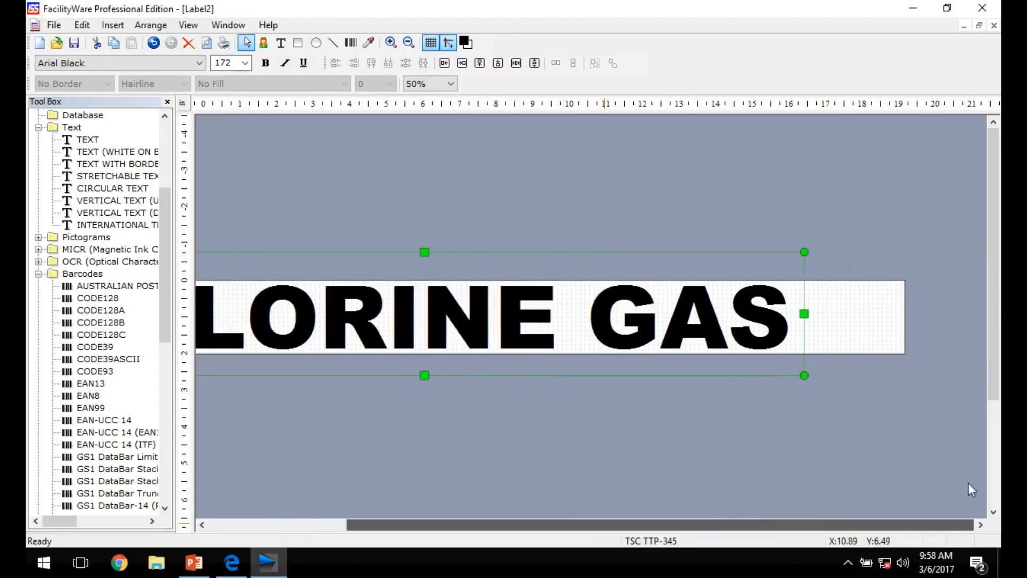
pyautogui.click(385, 209)
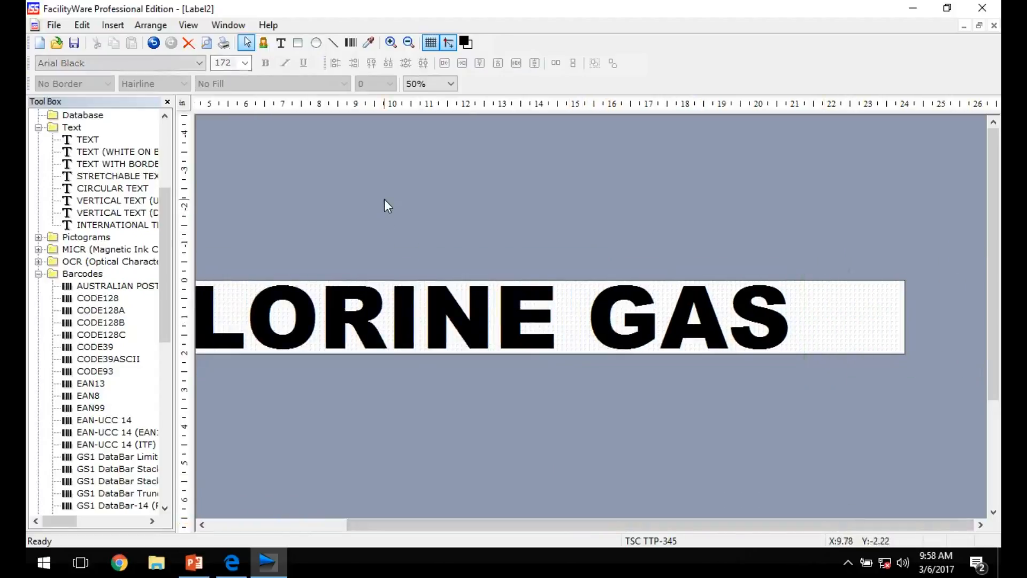
# Step: Place an arrow pictogram on the blank area after the word GAS
pyautogui.click(38, 237)
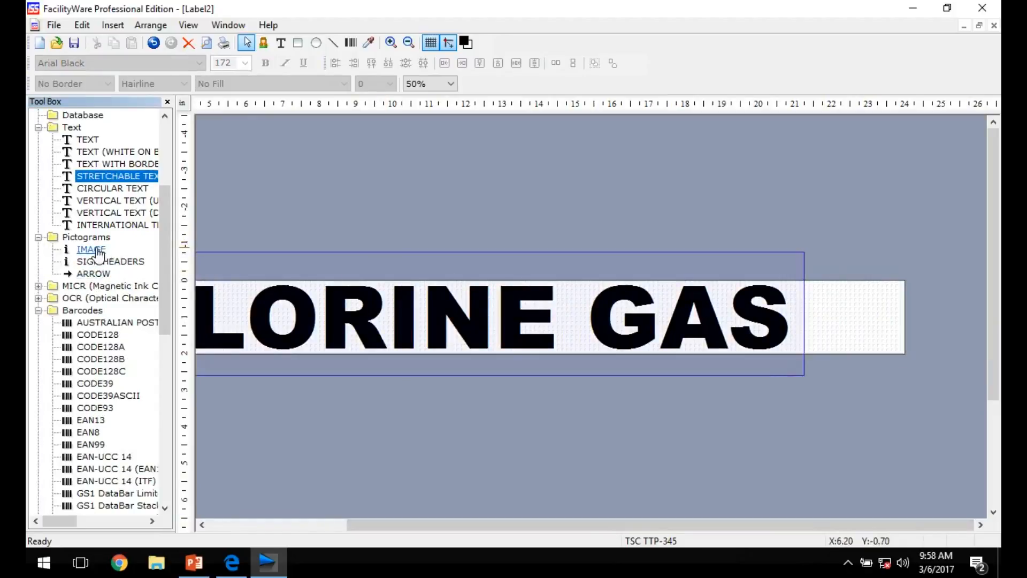
pyautogui.moveTo(85, 278); pyautogui.dragTo(887, 323)
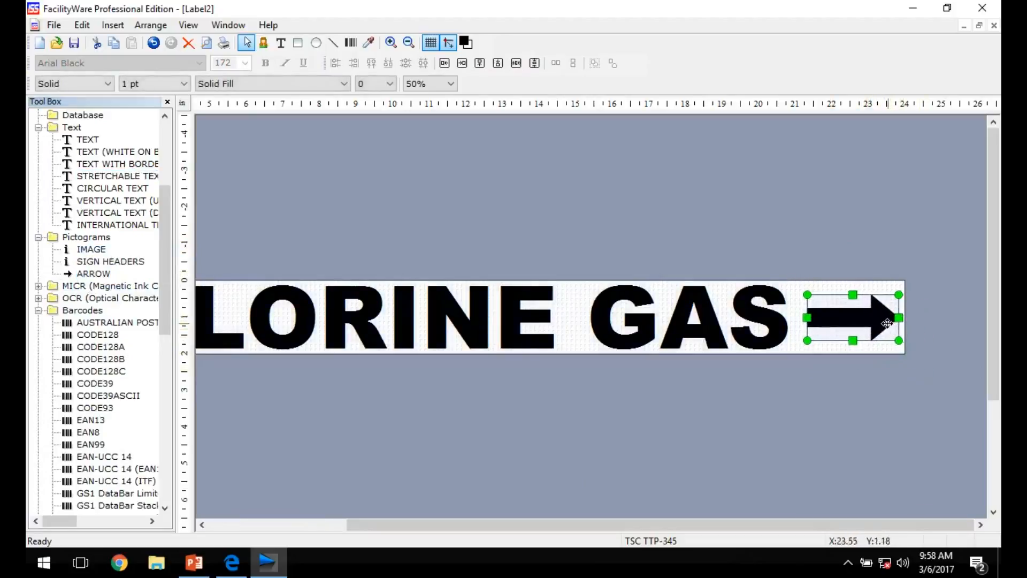
pyautogui.click(895, 243)
# Step: Review the arrow's available types in its properties without changing them, and delete the arrow
pyautogui.doubleClick(881, 314)
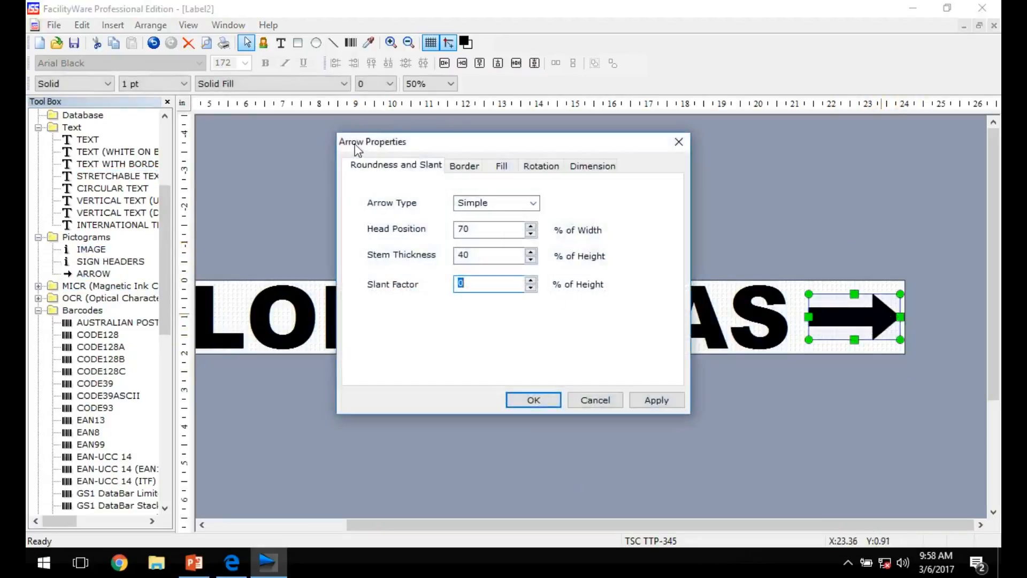
pyautogui.click(533, 204)
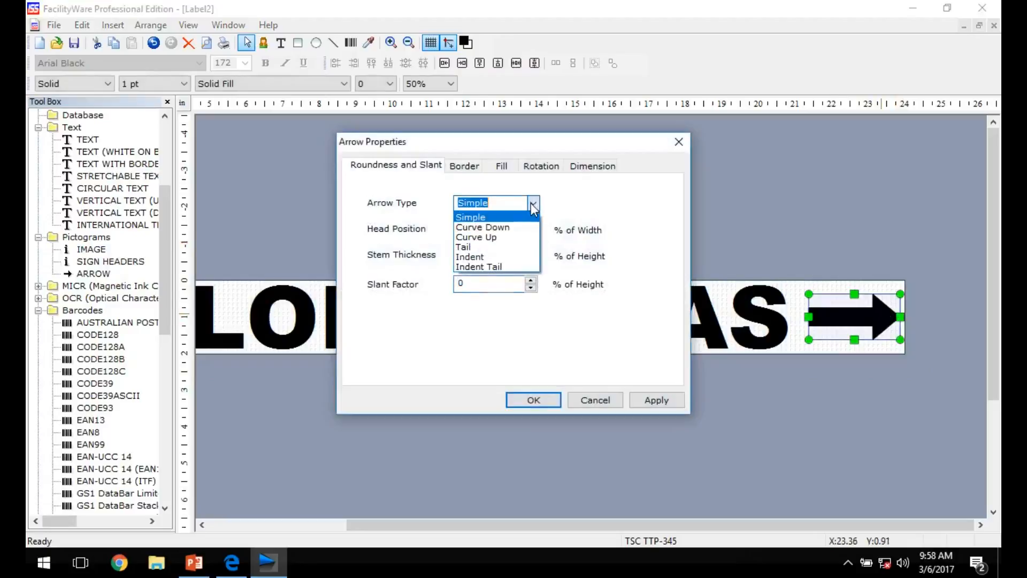
pyautogui.click(533, 205)
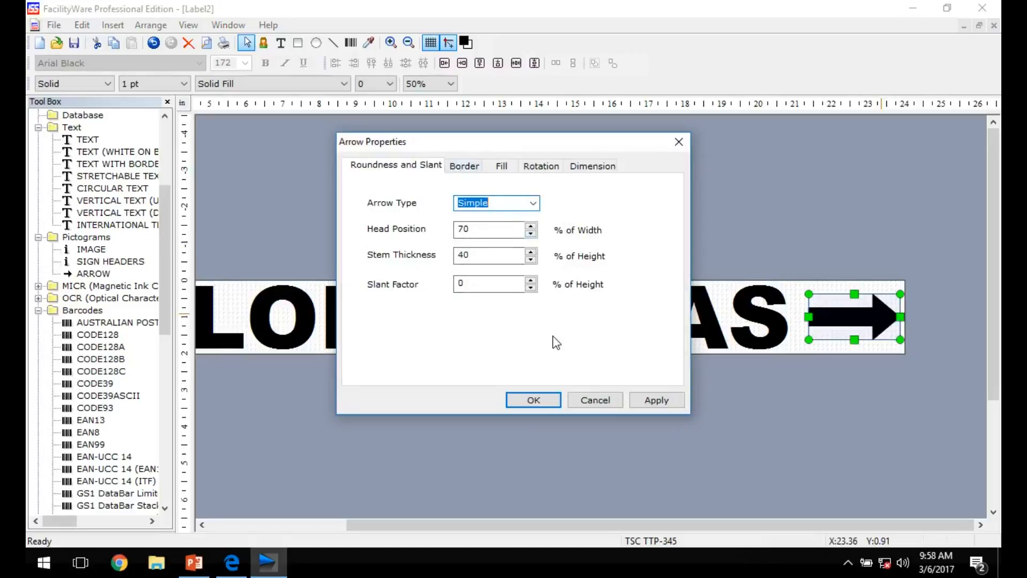
pyautogui.click(597, 401)
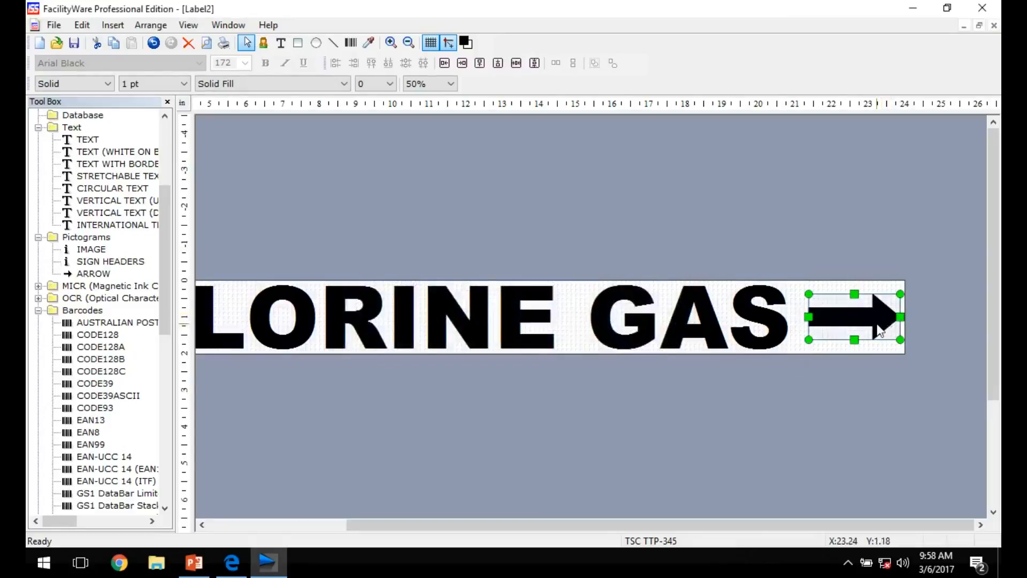
pyautogui.press('Delete')
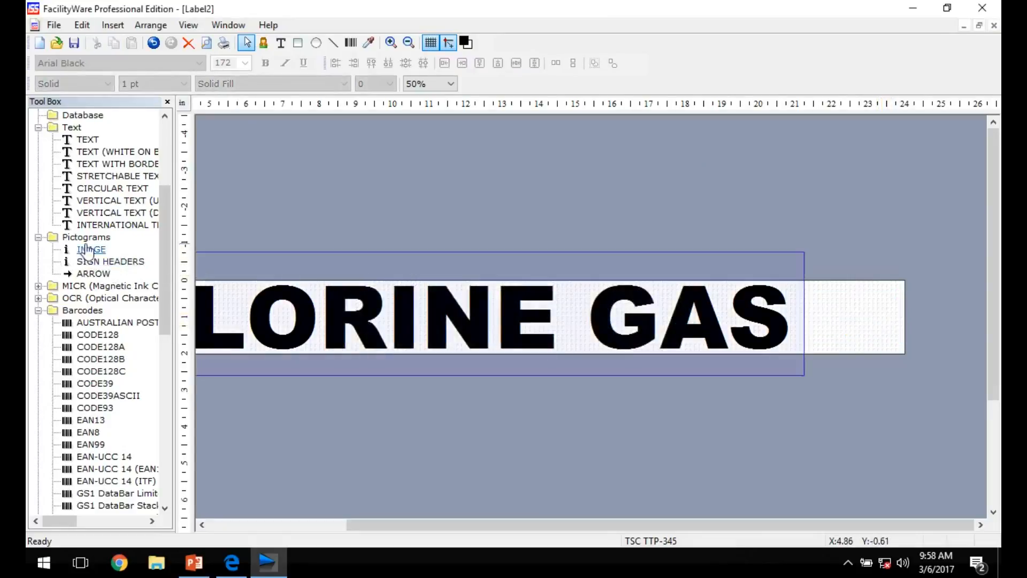
# Step: Insert the image Arrow008.wmf from the Windows 7, 8, 10 Arrows folder and place it after the word GAS
pyautogui.moveTo(91, 250); pyautogui.dragTo(708, 277)
pyautogui.moveTo(833, 319); pyautogui.dragTo(832, 320)
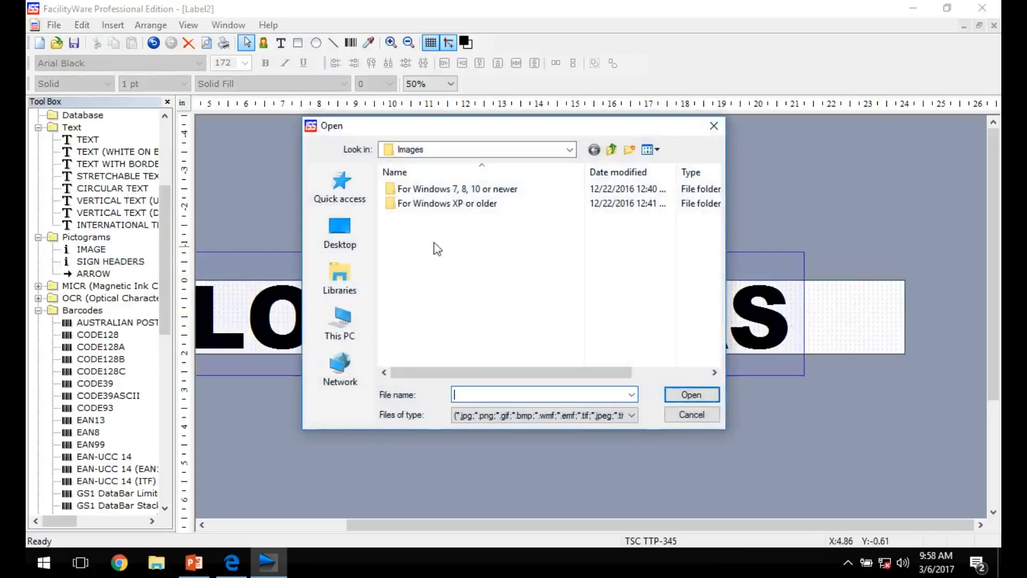
pyautogui.doubleClick(458, 188)
pyautogui.doubleClick(411, 190)
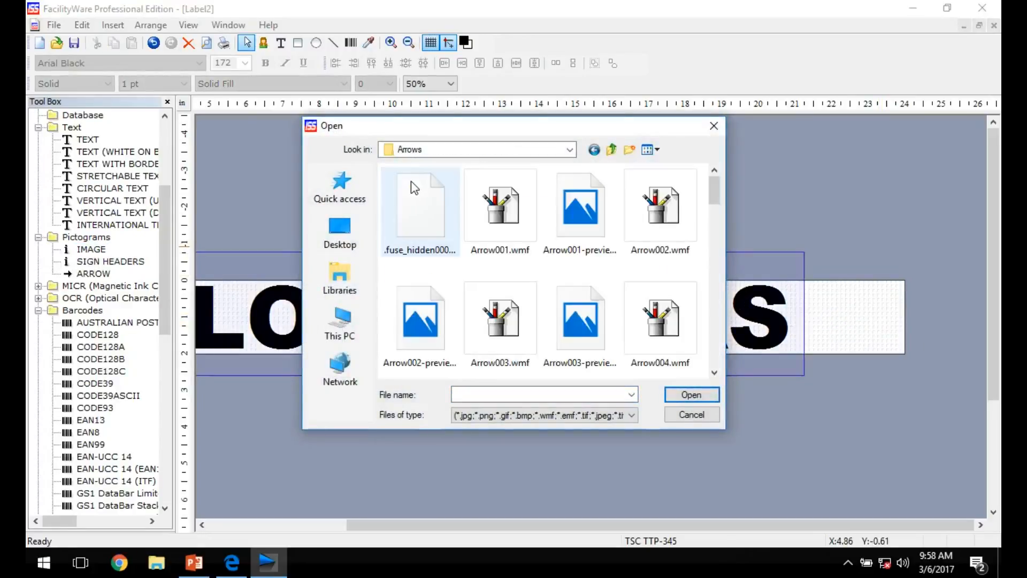
pyautogui.moveTo(719, 193); pyautogui.dragTo(719, 214)
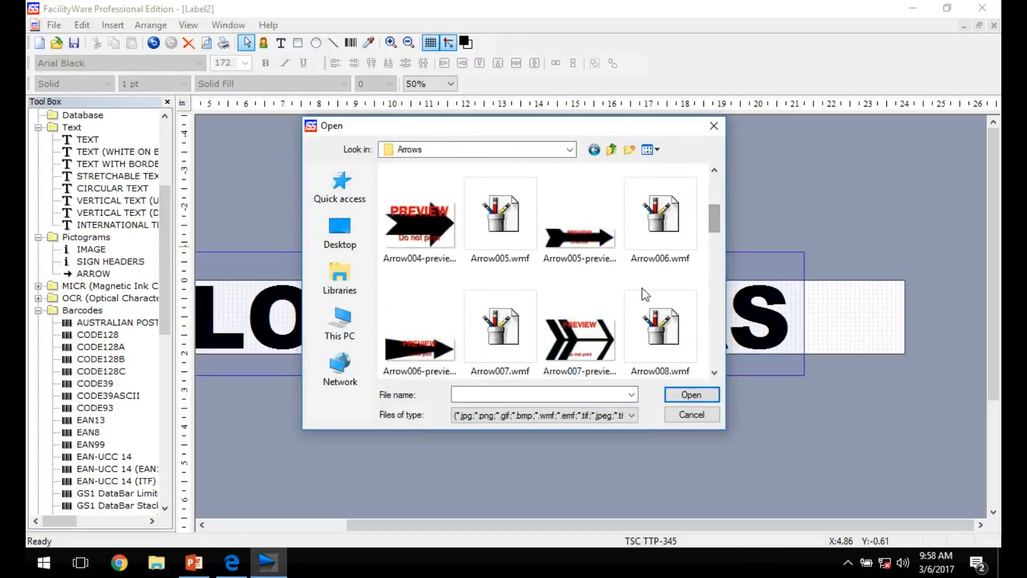
pyautogui.scroll(-2, 642, 289)
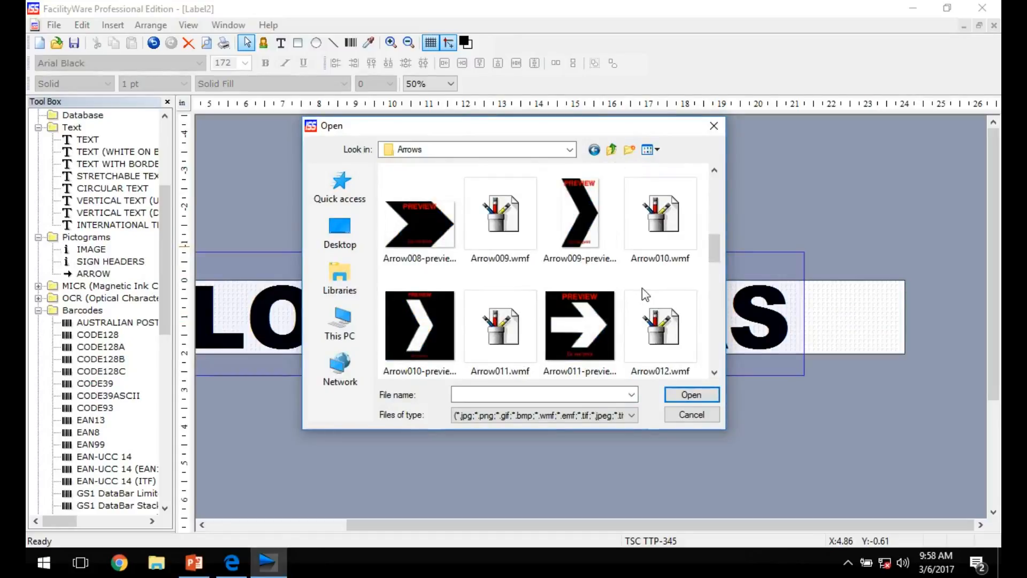
pyautogui.scroll(1, 417, 249)
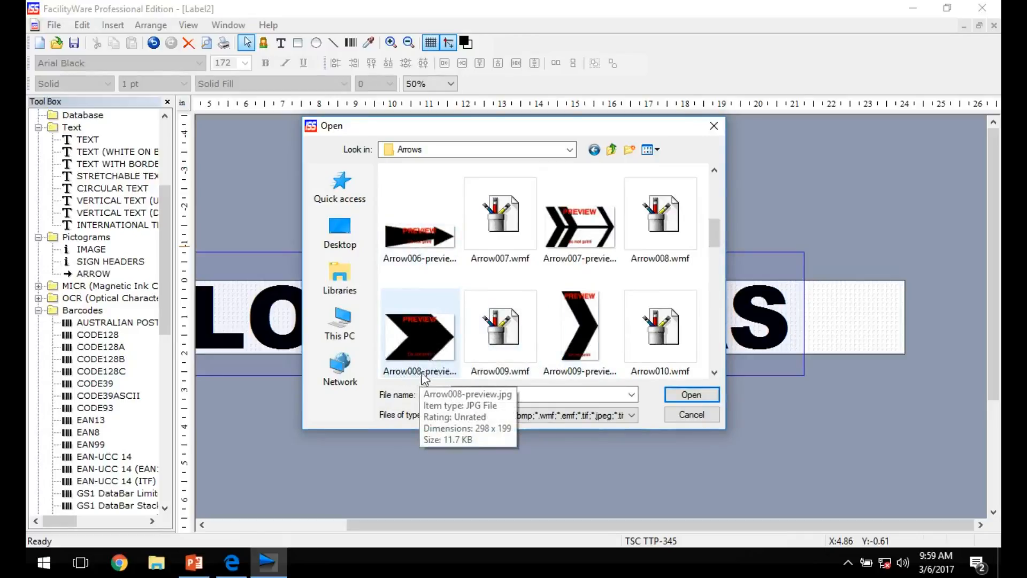
pyautogui.click(663, 232)
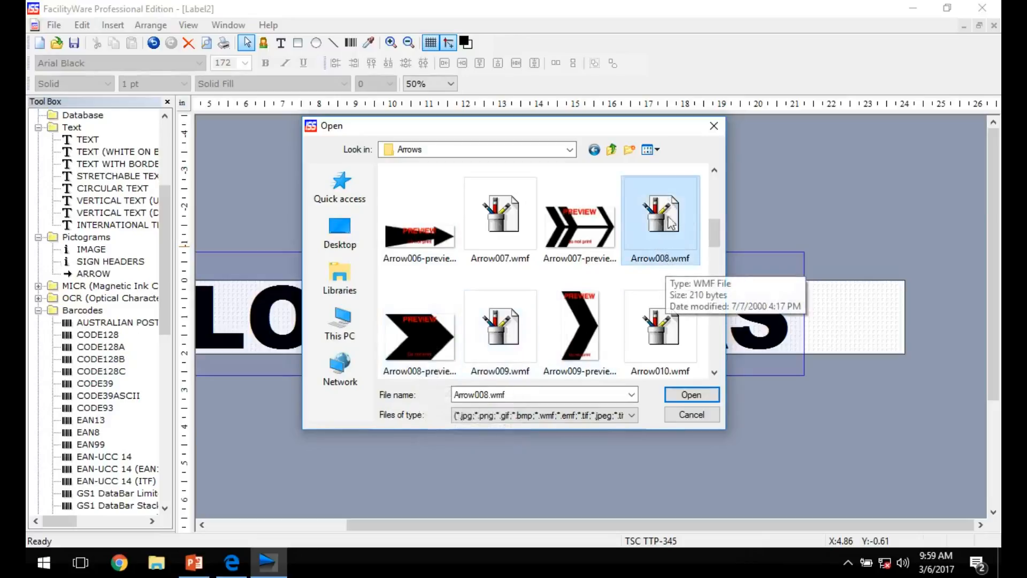
pyautogui.doubleClick(673, 220)
pyautogui.moveTo(831, 291); pyautogui.dragTo(851, 311)
pyautogui.click(828, 395)
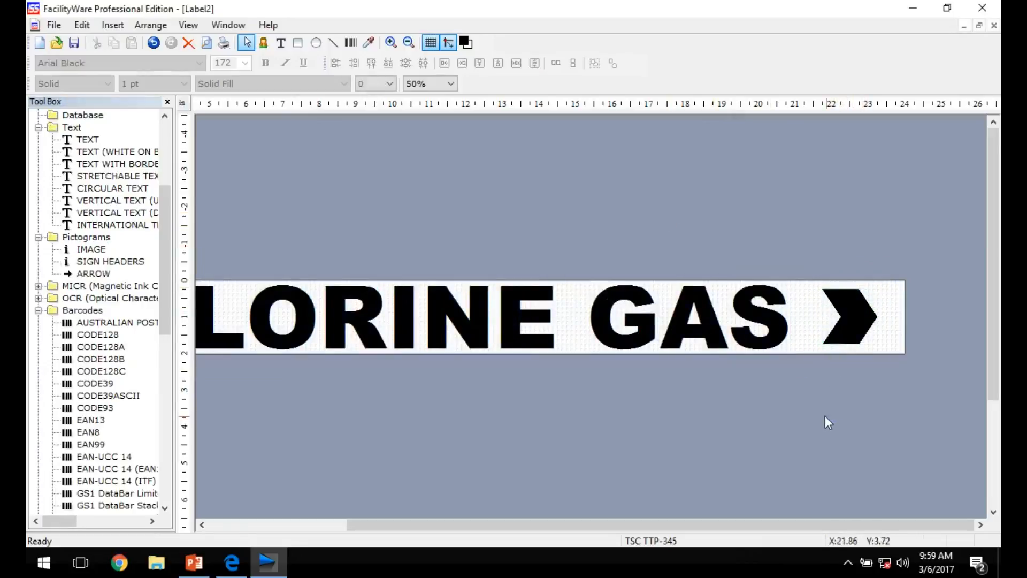
# Step: Delete the chevron arrow image at the end of the label
pyautogui.moveTo(840, 526); pyautogui.dragTo(954, 498)
pyautogui.moveTo(855, 316)
pyautogui.mouseDown()
pyautogui.moveTo(831, 244)
pyautogui.moveTo(847, 175)
pyautogui.moveTo(861, 321)
pyautogui.mouseUp()
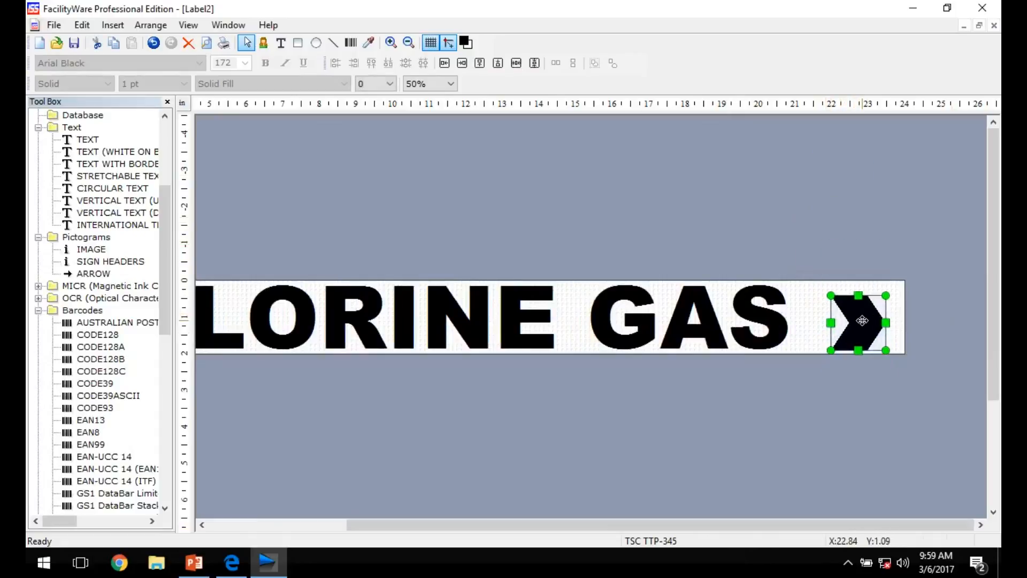
pyautogui.press('Delete')
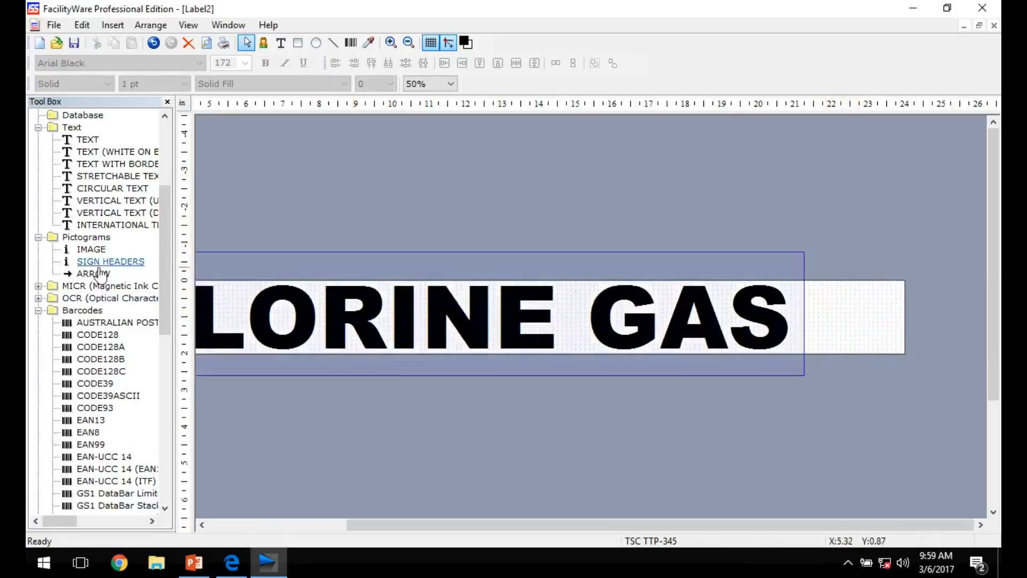
# Step: Insert the image Arrow001.wmf from the Arrows folder after the word GAS, sized to match the height of the letters
pyautogui.click(89, 249)
pyautogui.click(846, 307)
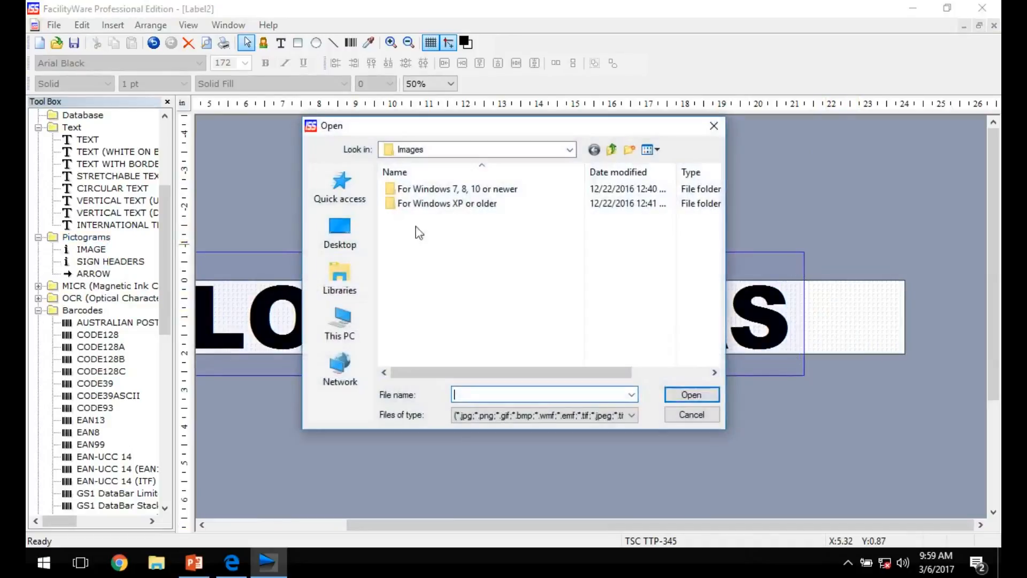
pyautogui.doubleClick(423, 190)
pyautogui.doubleClick(416, 190)
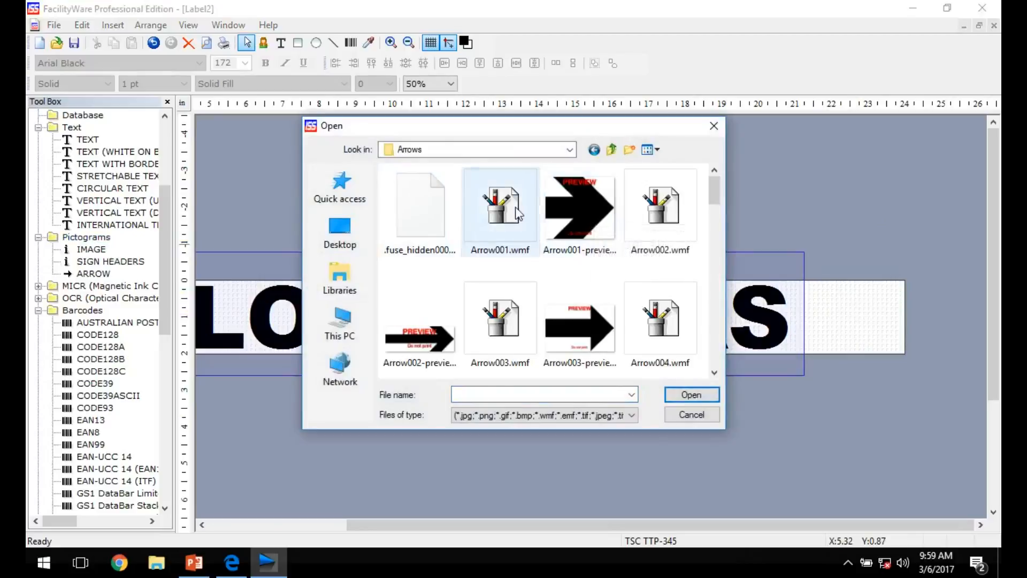
pyautogui.doubleClick(500, 209)
pyautogui.moveTo(856, 267); pyautogui.dragTo(891, 277)
pyautogui.moveTo(863, 320); pyautogui.dragTo(864, 324)
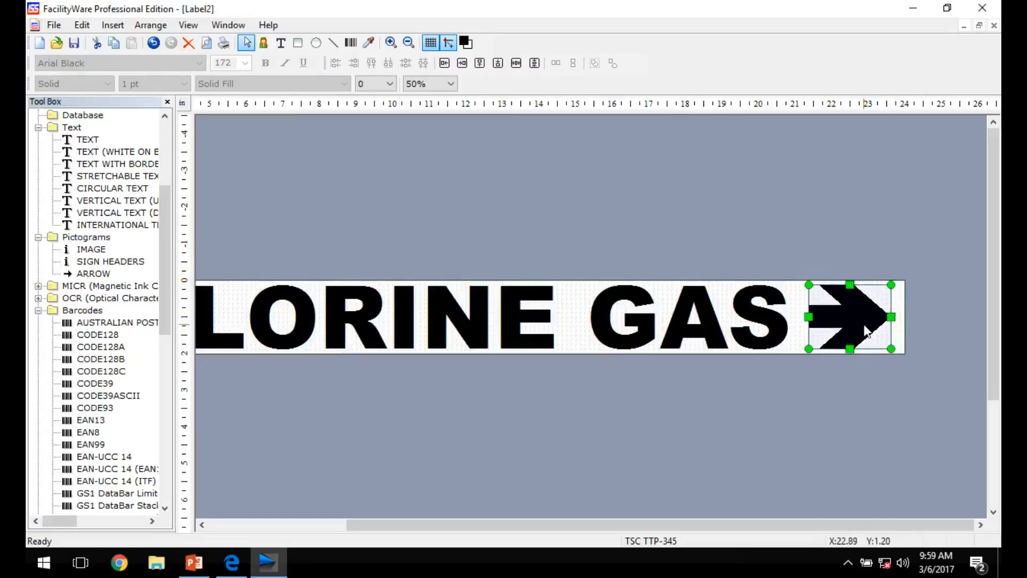
# Step: Rotate the arrow image 180 degrees so it points toward the text, and deselect it
pyautogui.doubleClick(867, 331)
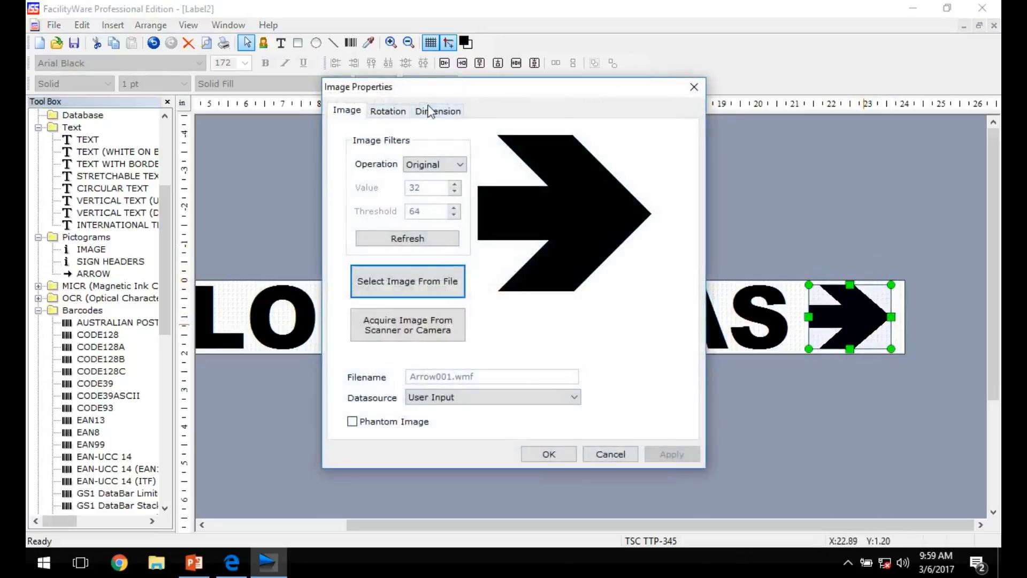
pyautogui.click(428, 110)
pyautogui.click(400, 111)
pyautogui.click(373, 203)
pyautogui.click(557, 454)
pyautogui.click(883, 430)
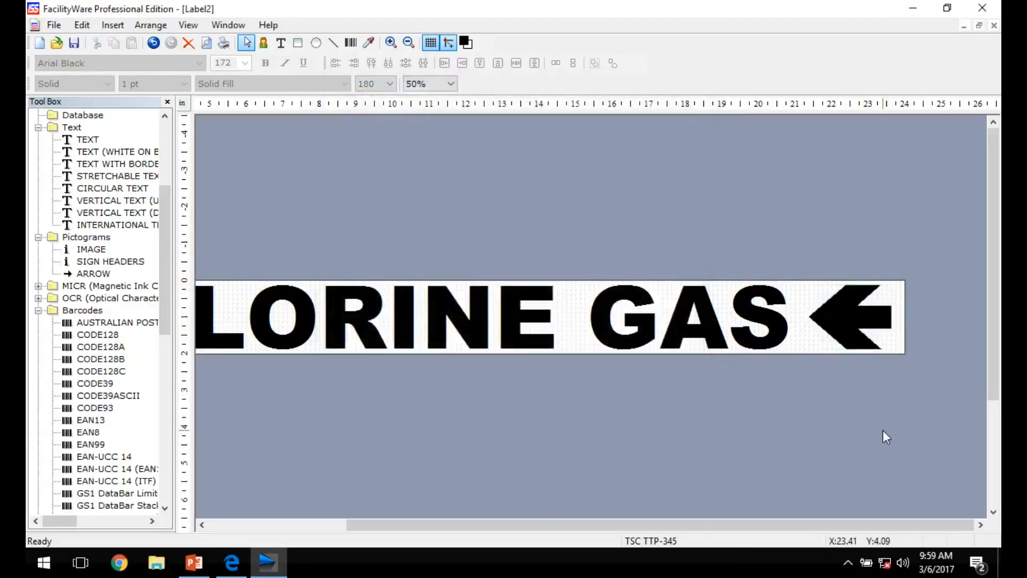
# Step: Fit the whole label in view, set the arrow image's rotation back to 0 degrees and deselect it
pyautogui.moveTo(730, 525); pyautogui.dragTo(594, 482)
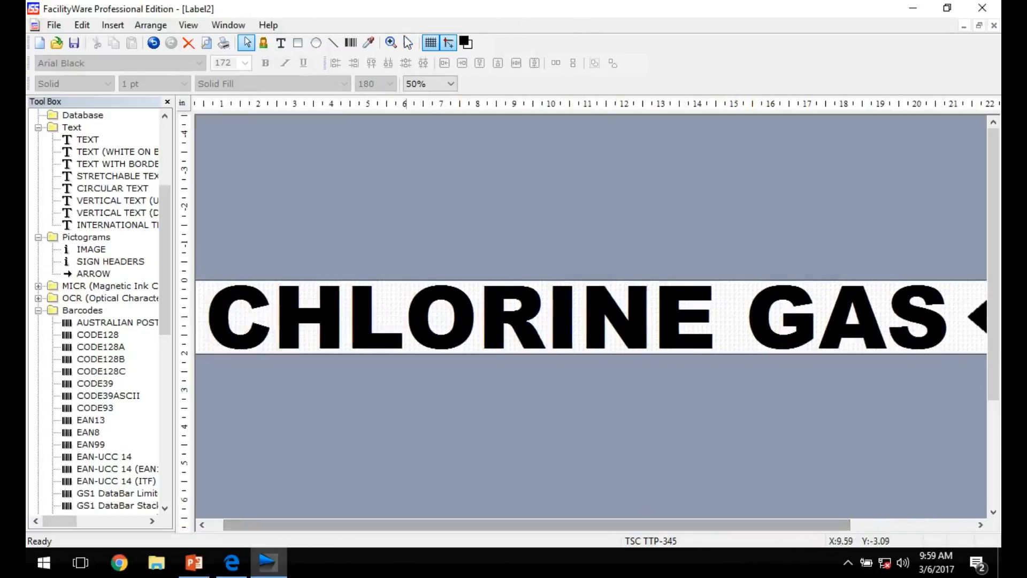
pyautogui.click(409, 43)
pyautogui.moveTo(601, 525); pyautogui.dragTo(570, 528)
pyautogui.doubleClick(932, 317)
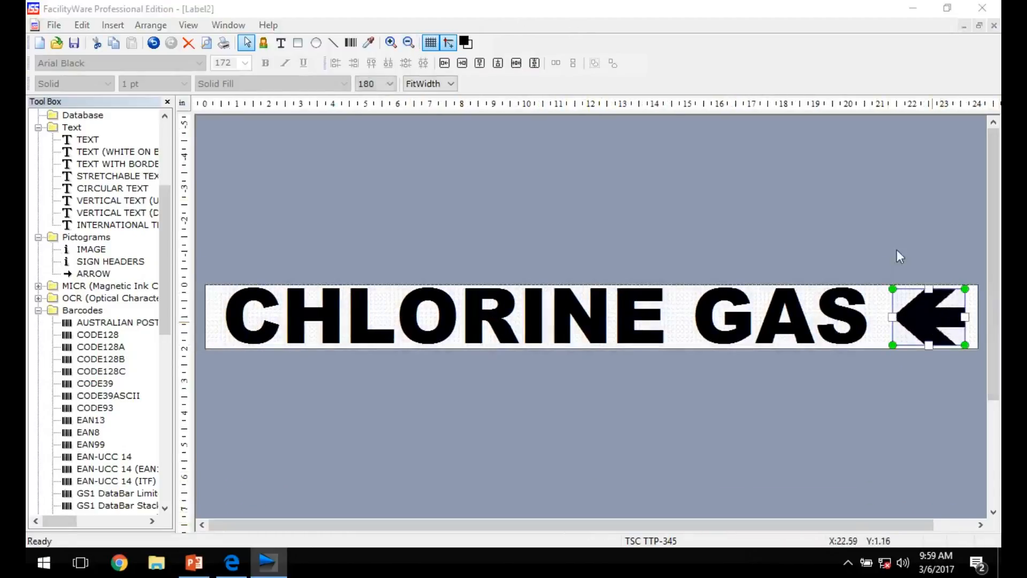
pyautogui.click(398, 112)
pyautogui.click(450, 205)
pyautogui.click(553, 456)
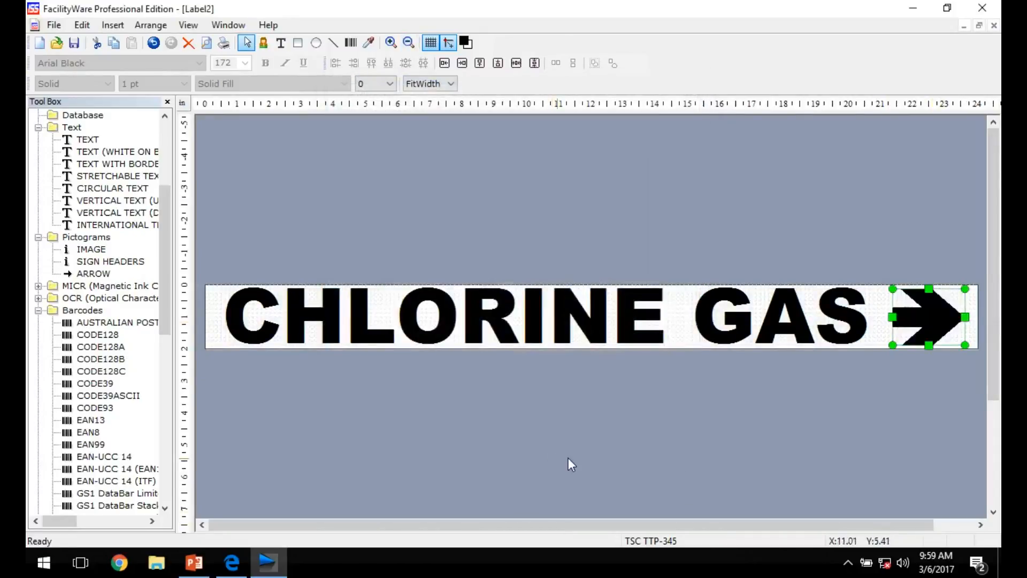
pyautogui.click(567, 459)
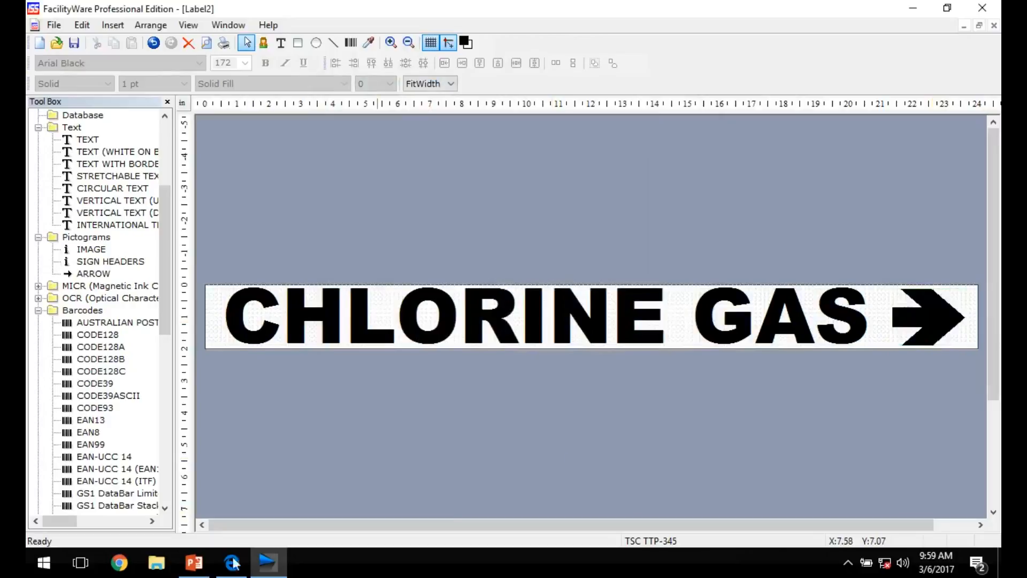
# Step: Switch to PowerPoint, start the Mastering-PipeLabeling.pptx slide show and advance to the closing contact slide
pyautogui.click(195, 563)
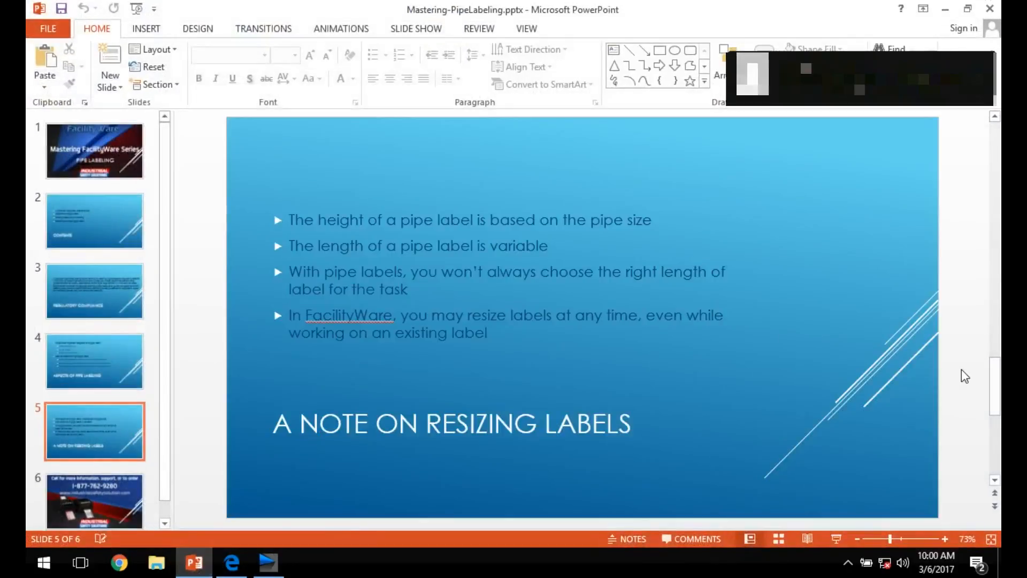
pyautogui.press('F5')
pyautogui.press('Right')
pyautogui.press('Right')
pyautogui.press('Right')
pyautogui.press('Right')
pyautogui.press('Right')
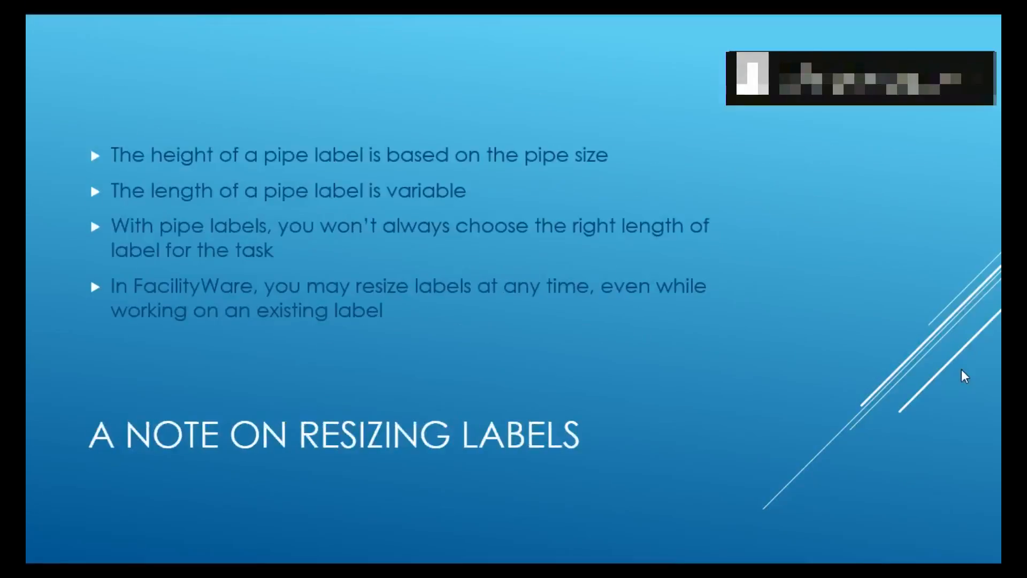
pyautogui.press('Right')
pyautogui.press('Left')
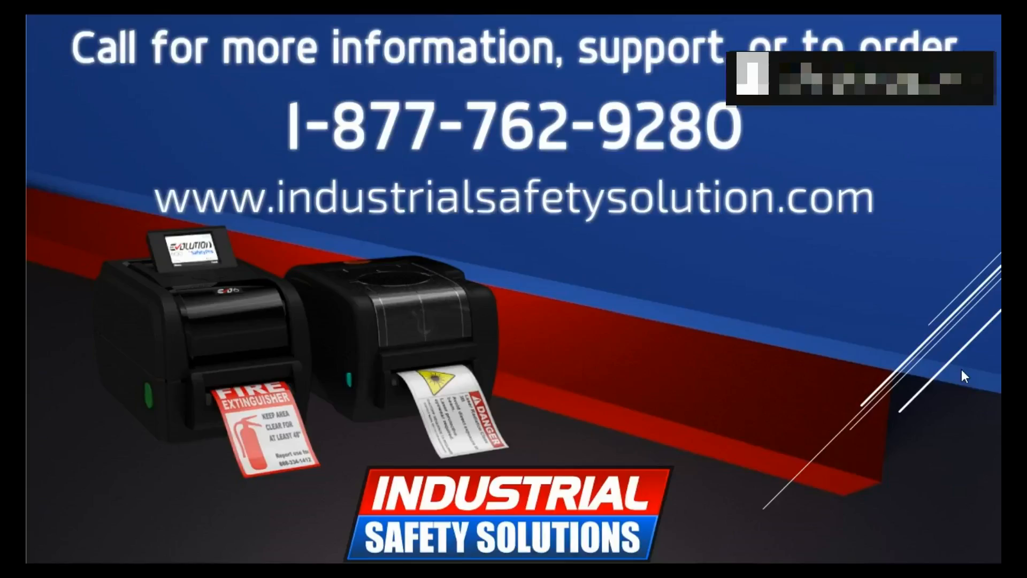